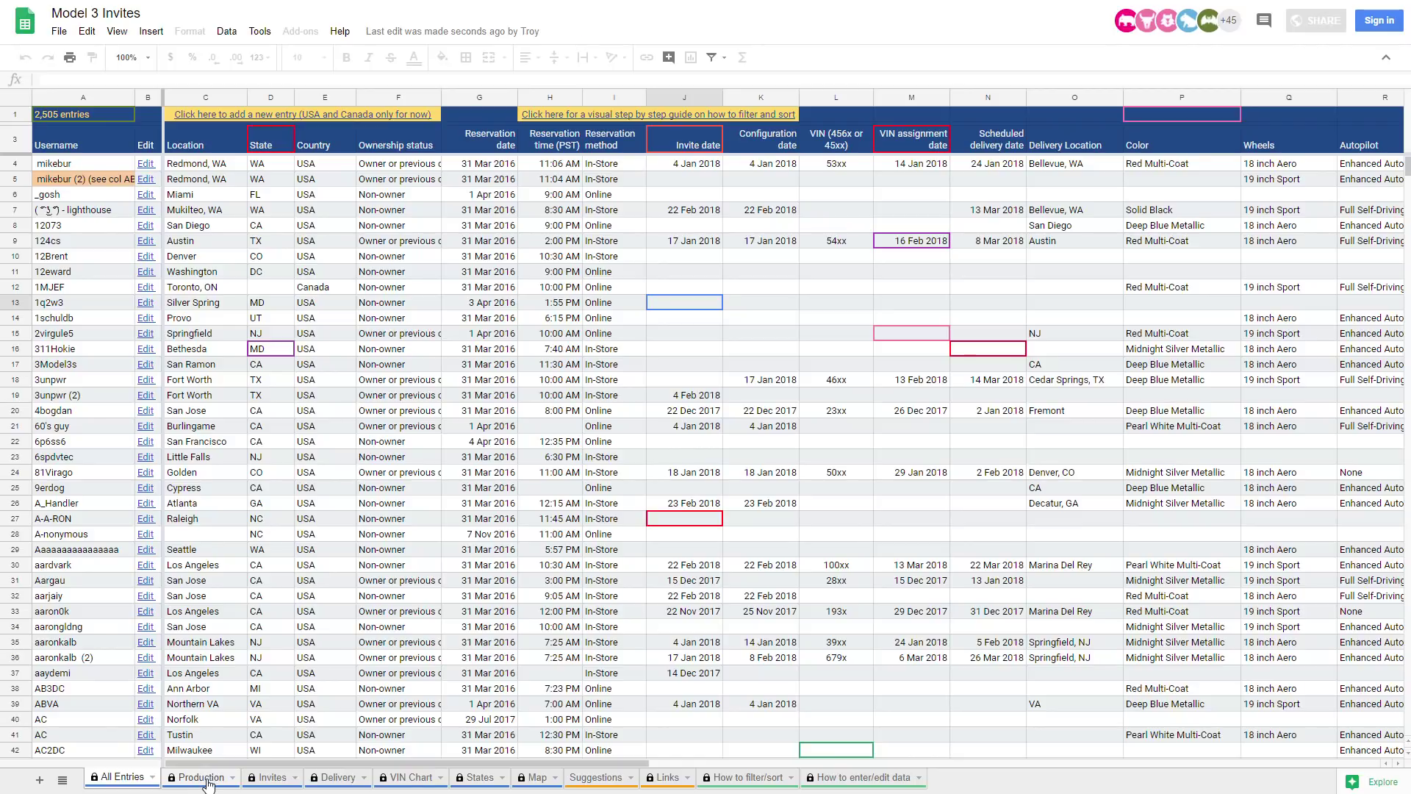
Step: Review the production charts and VIN tables across the Production sheet, back to the weekly production rates chart
left_click(200, 777)
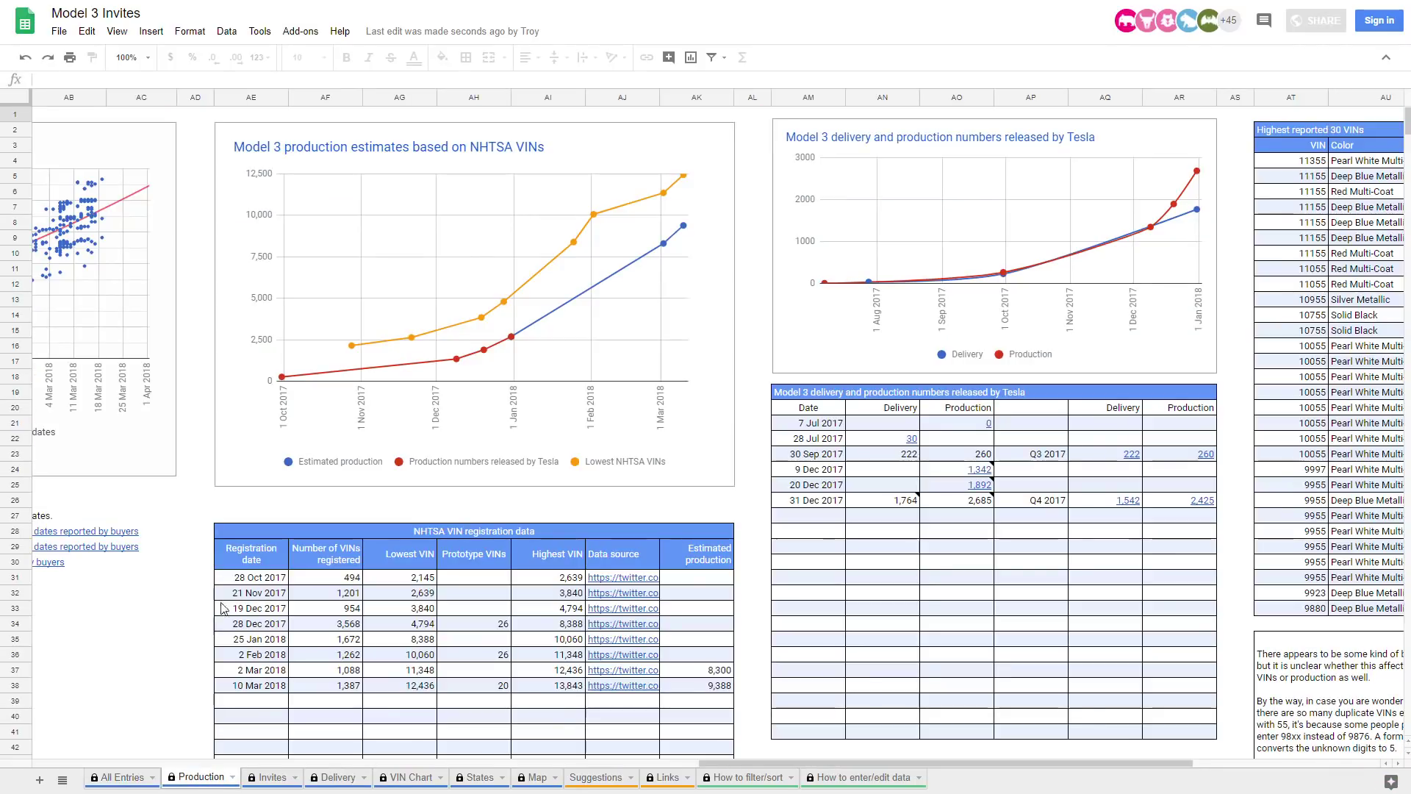
left_click_drag(719, 765, 184, 764)
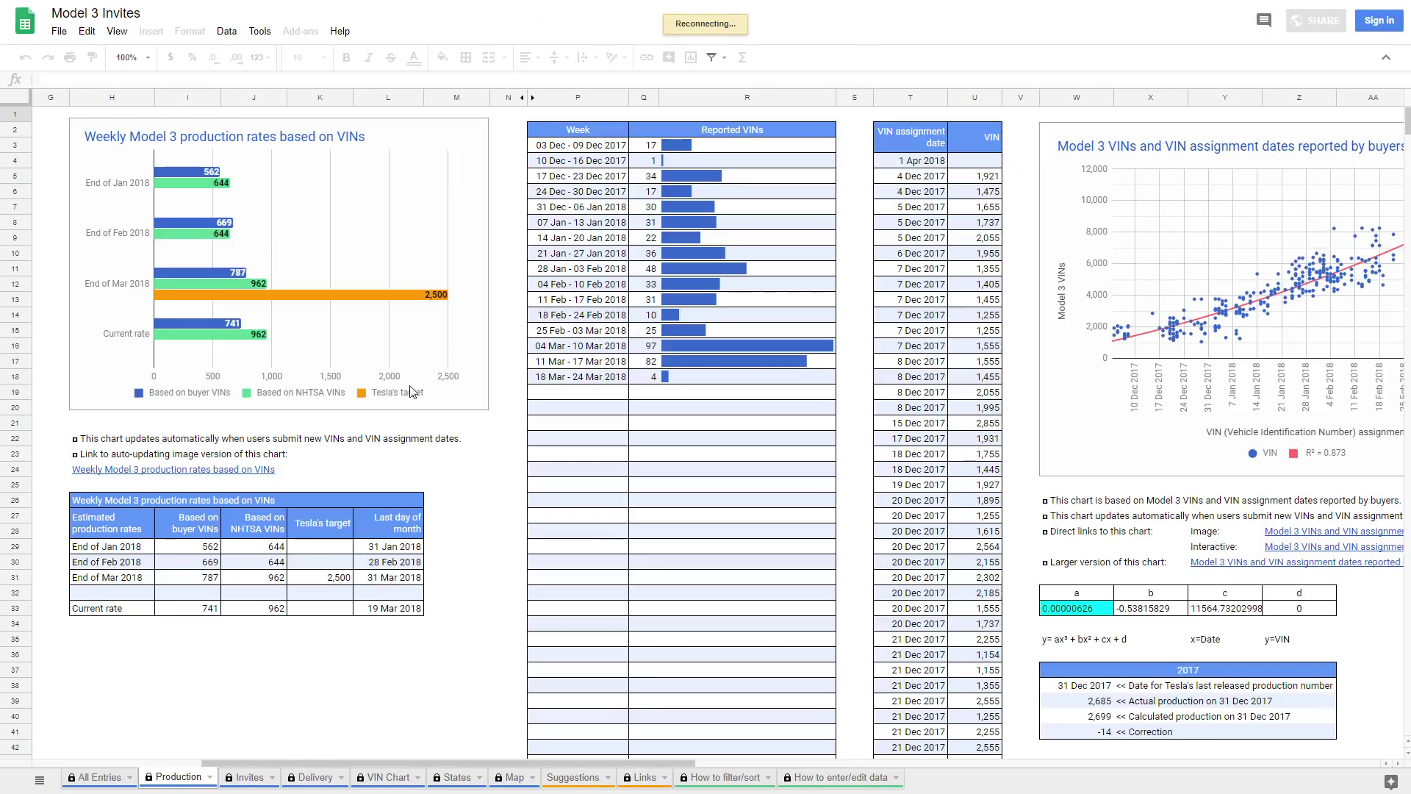
Step: Review the Invites sheet's reservation and deferring tables, followed by the recently reported and weekly invites
left_click(249, 777)
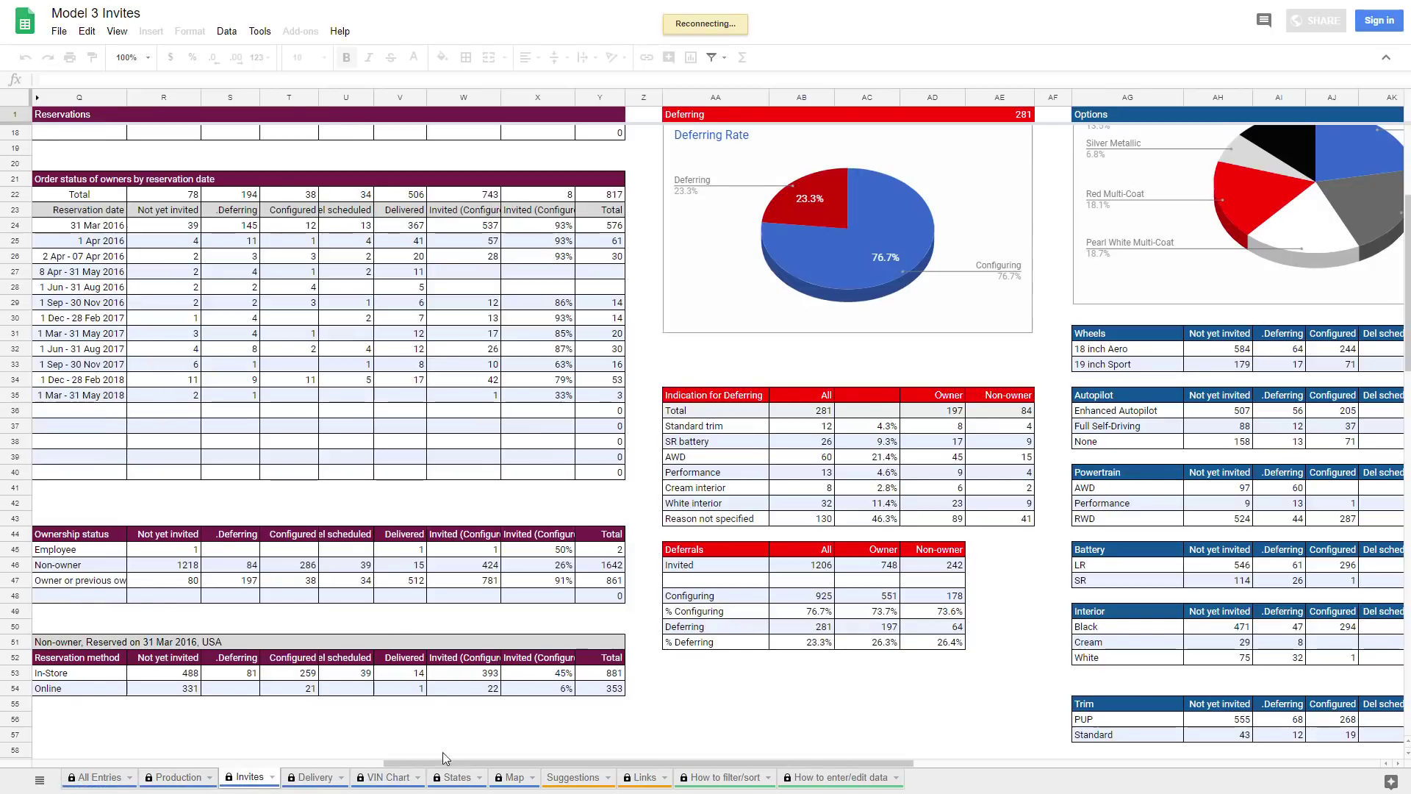
scroll(381, 628, "up", 5)
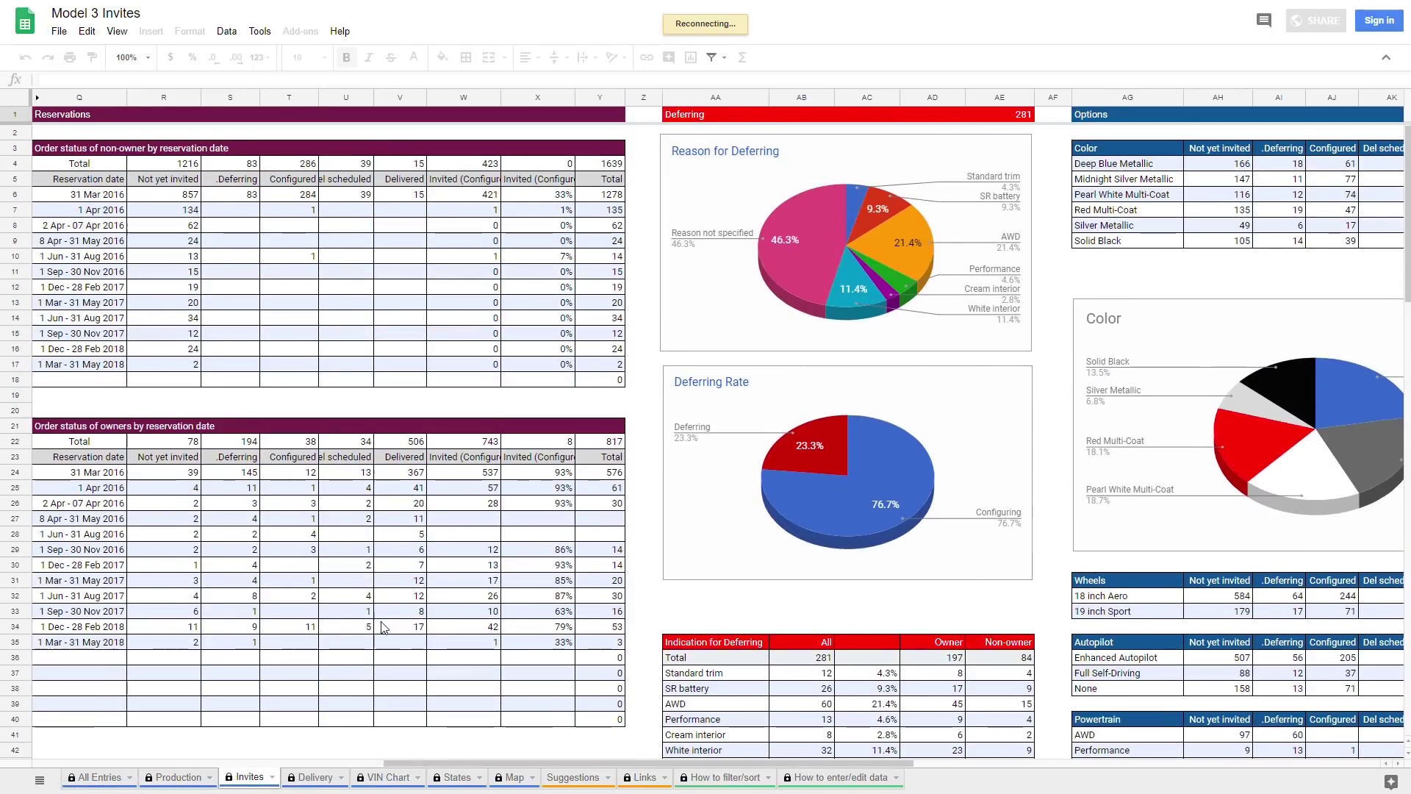
left_click_drag(510, 768, 160, 768)
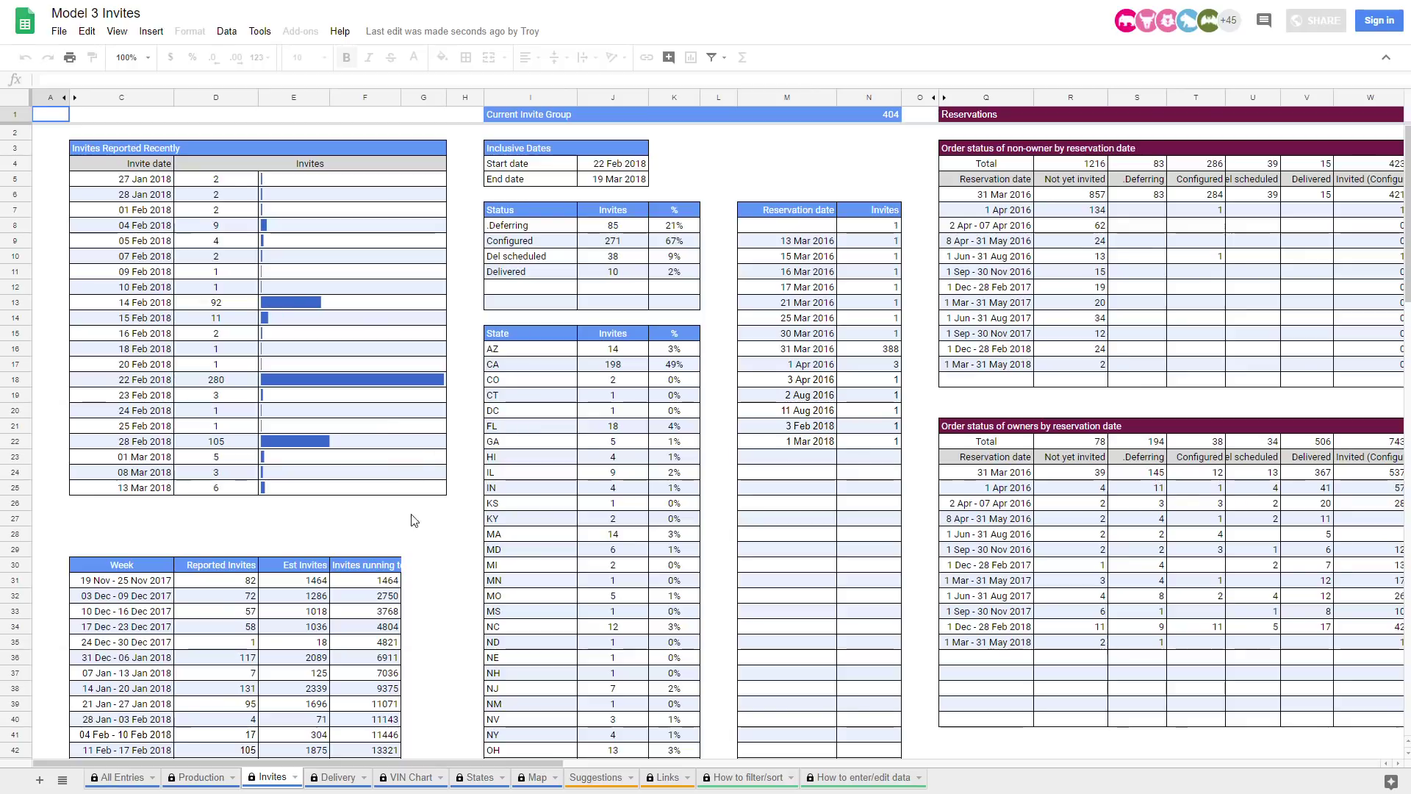
scroll(353, 428, "down", 3)
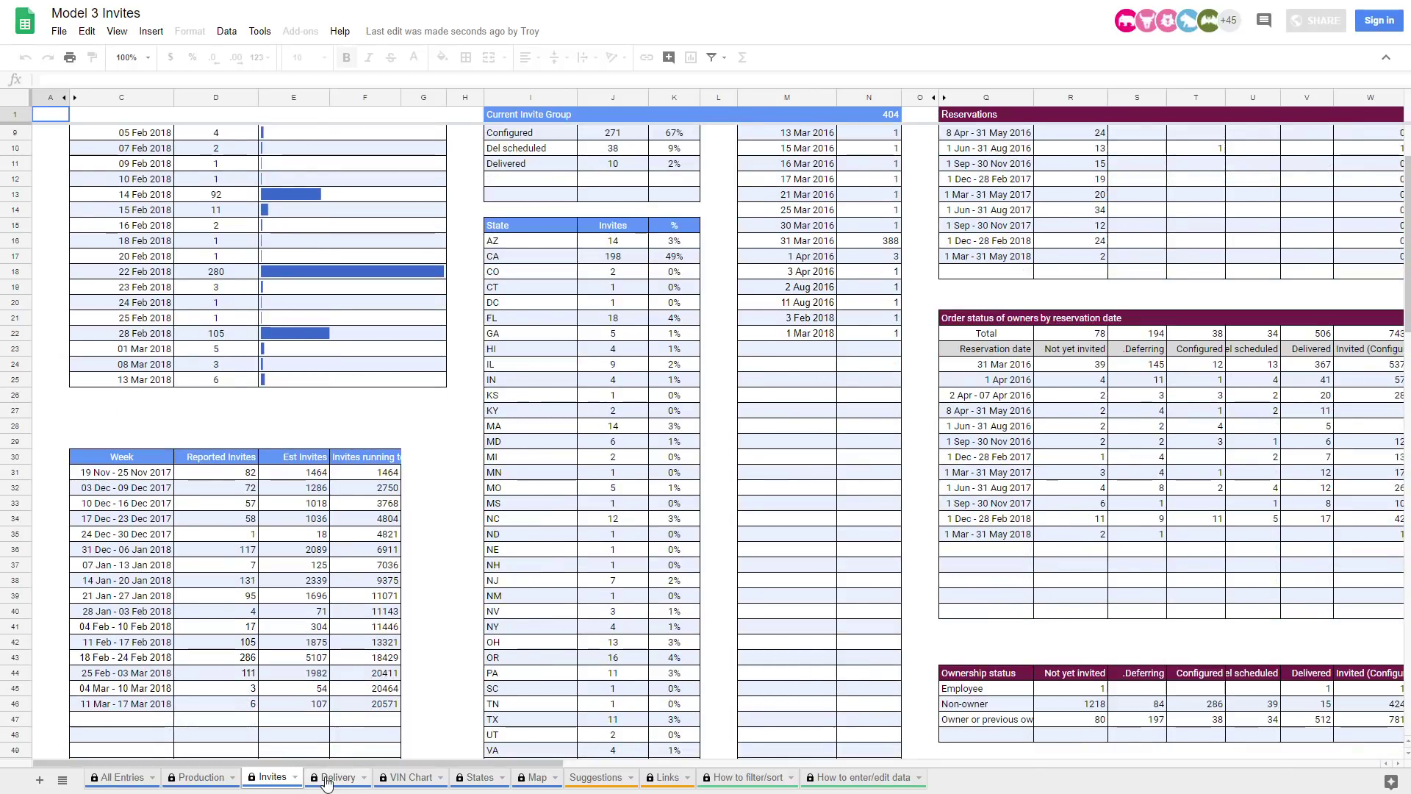
Step: Examine the weekly delivery charts on the Delivery sheet and the scatter plot on the VIN Chart sheet
left_click(334, 777)
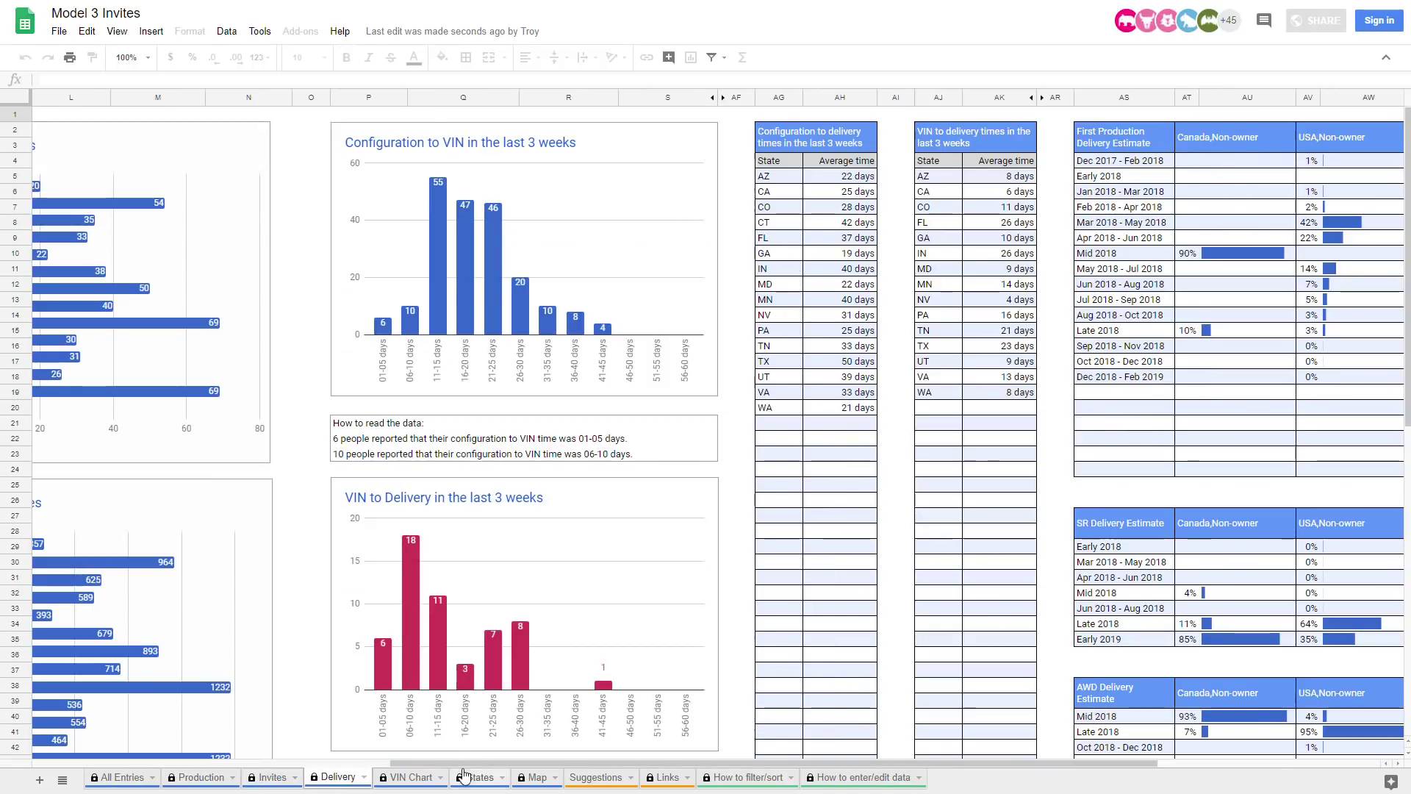
left_click_drag(468, 764, 353, 764)
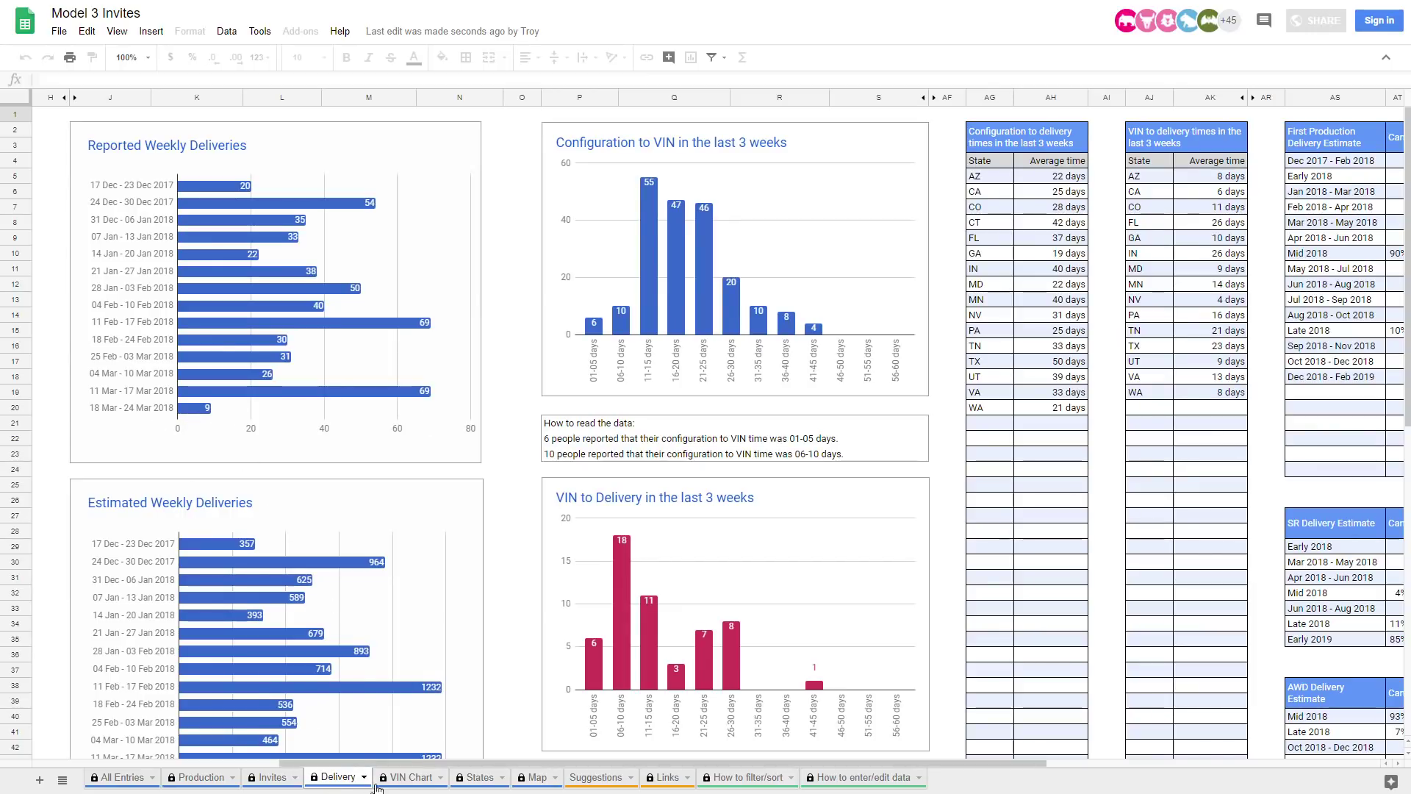
left_click(412, 777)
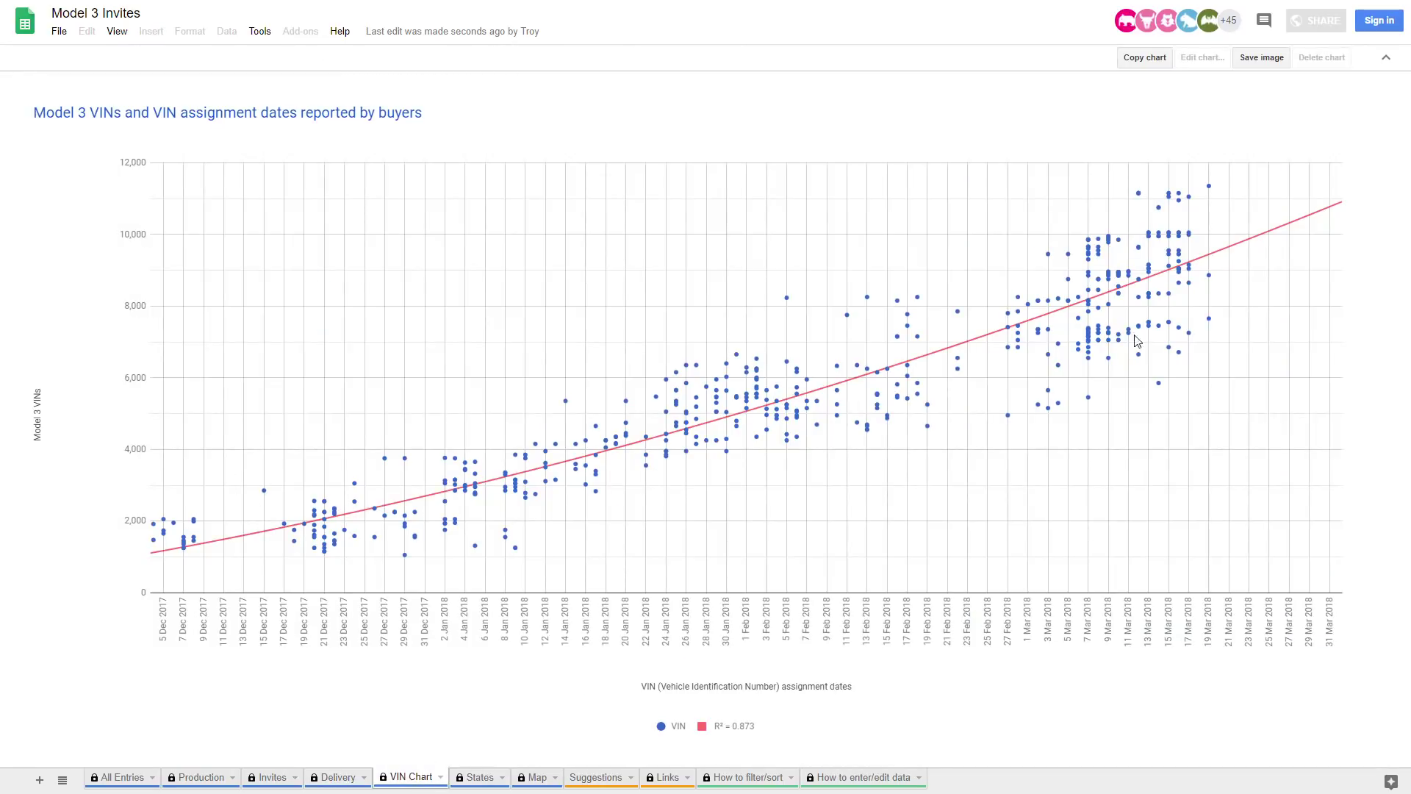
mouse_move(1209, 189)
Step: Look through the remaining sheets in order, from States and Map to How to enter/edit data
left_click(494, 783)
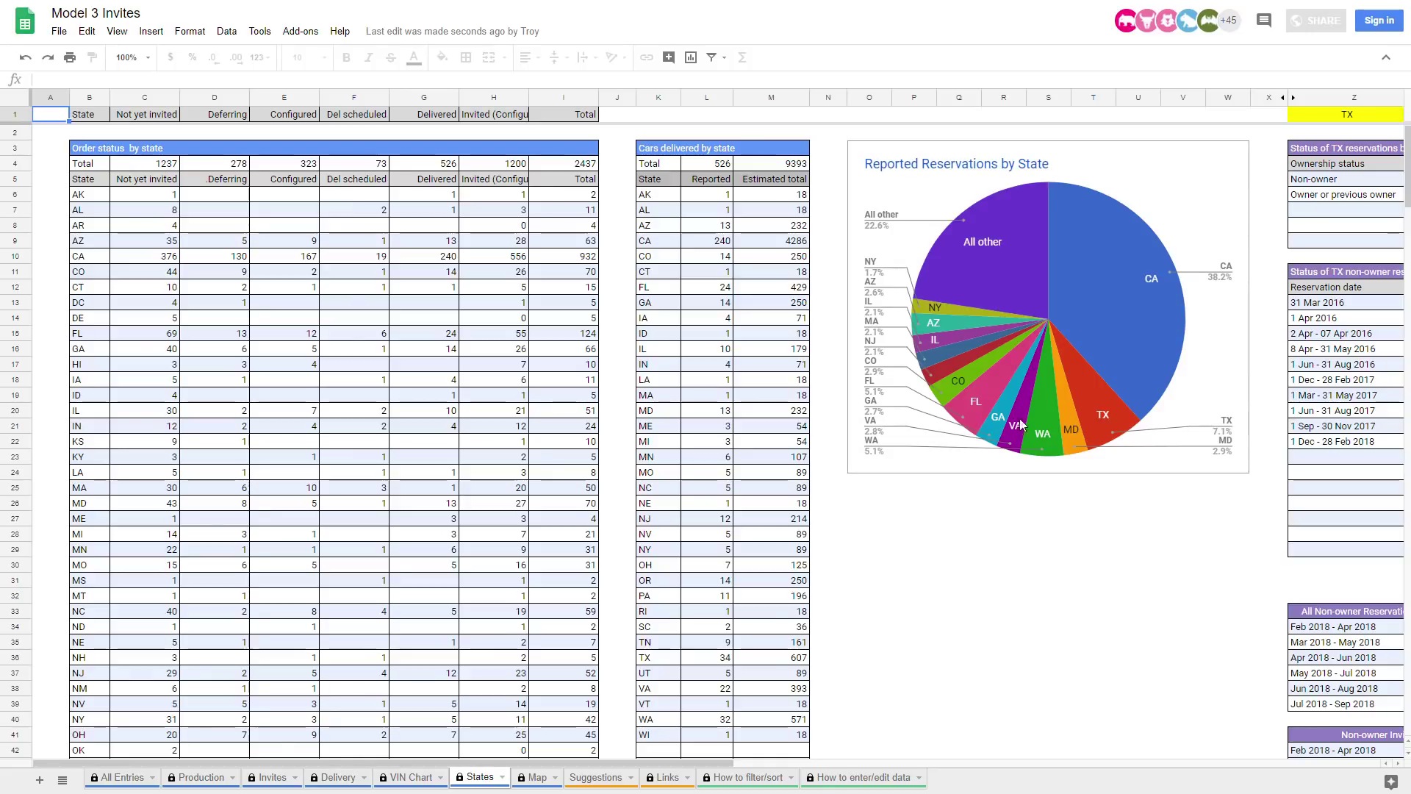
left_click(538, 778)
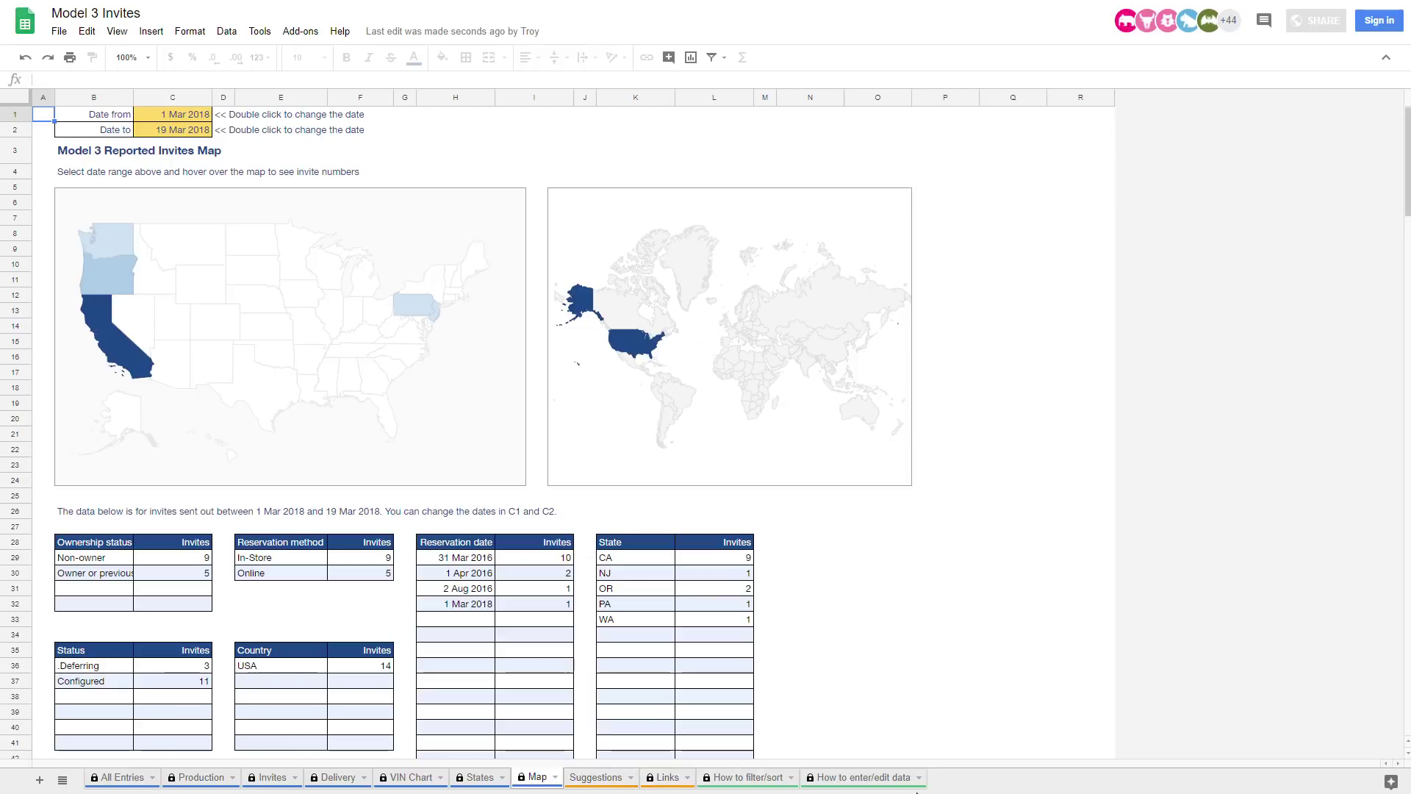
left_click(604, 781)
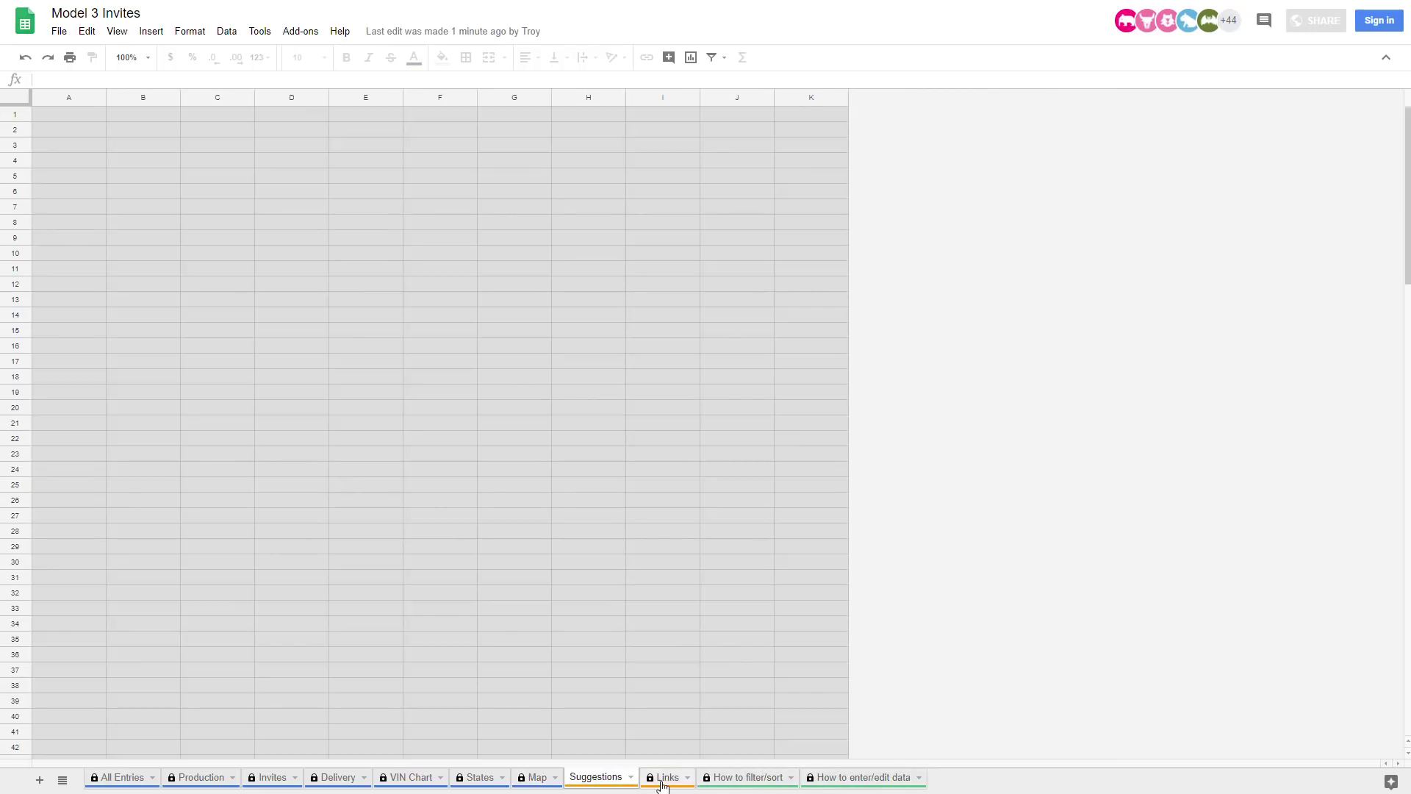
left_click(675, 783)
left_click(749, 779)
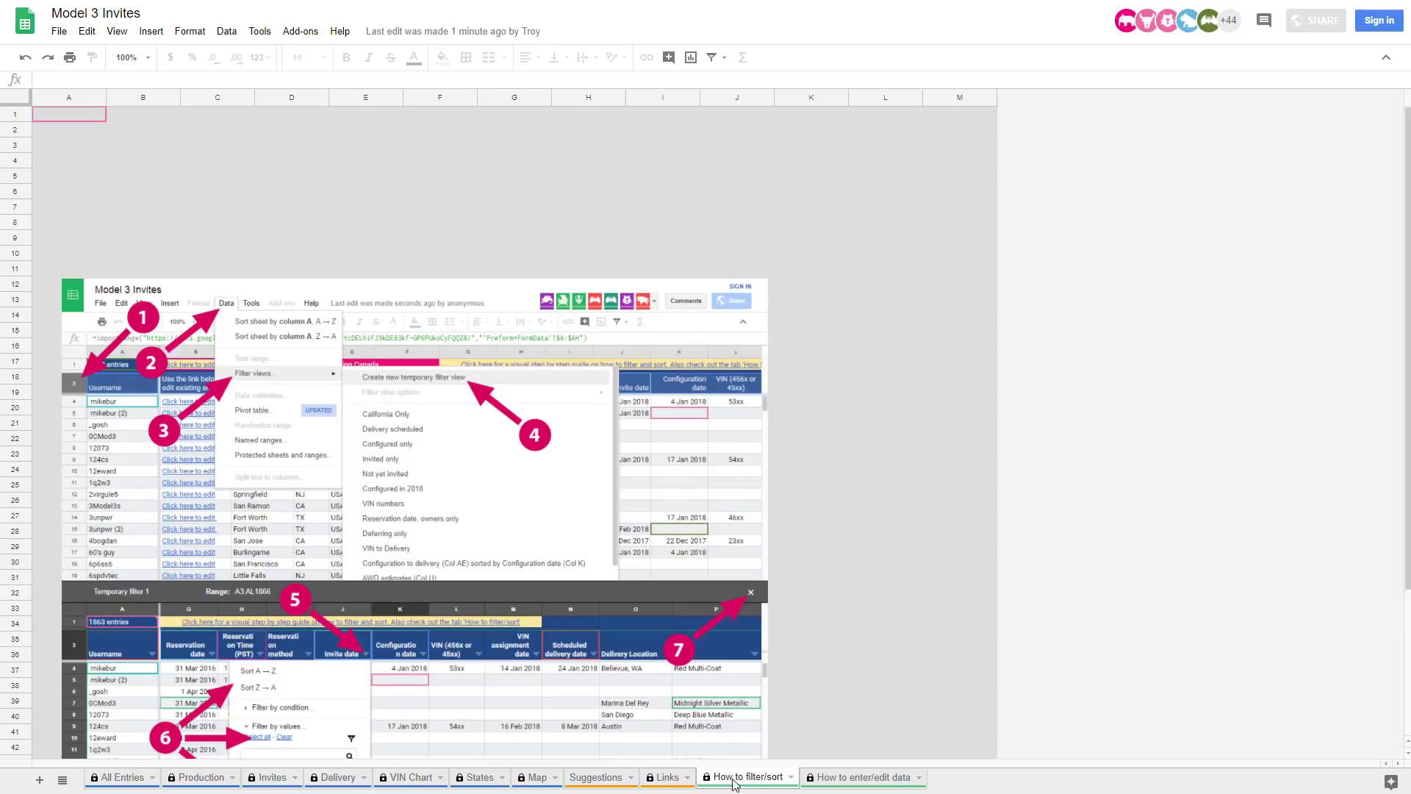
left_click(847, 778)
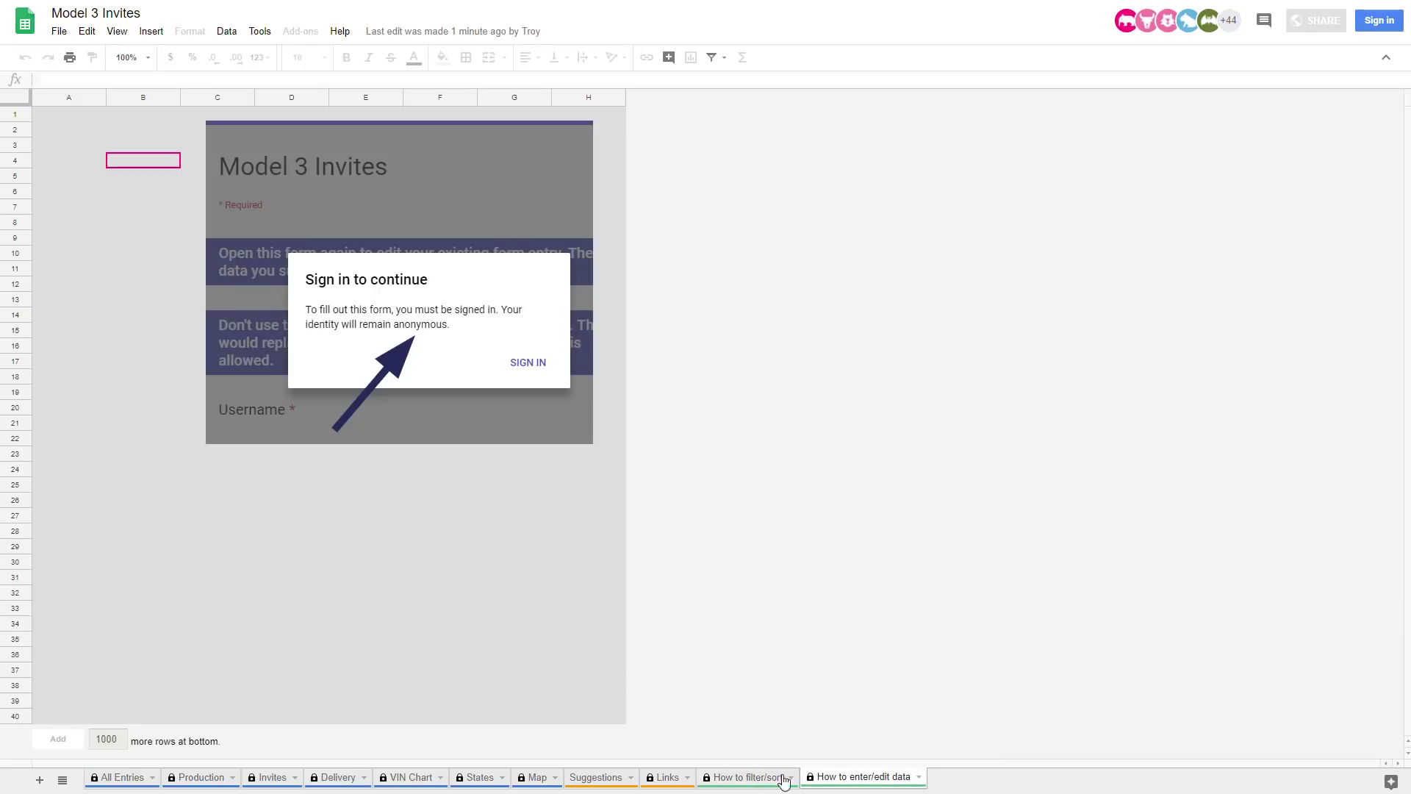
Step: Return to the All Entries sheet and open the linked form for adding a new entry
left_click(125, 777)
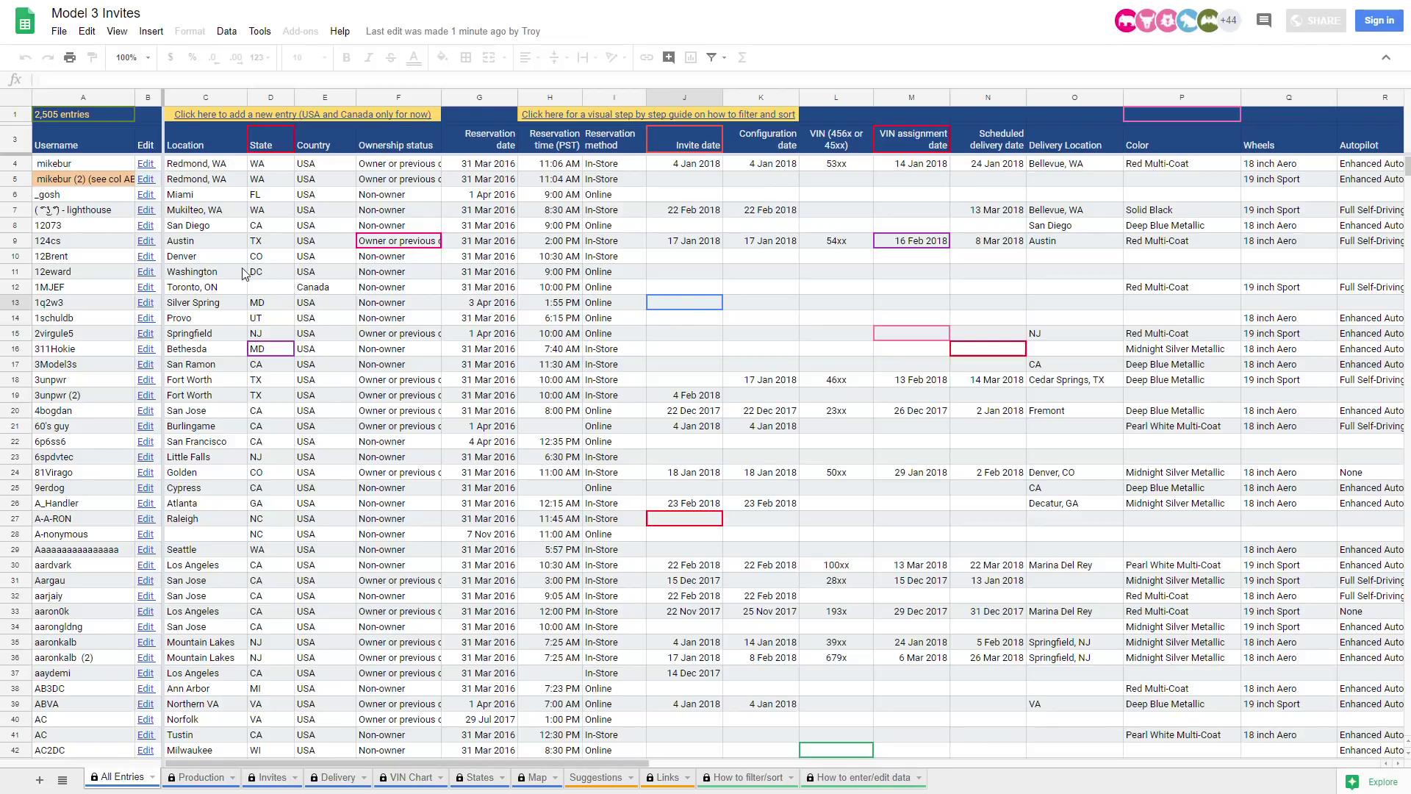
mouse_move(229, 115)
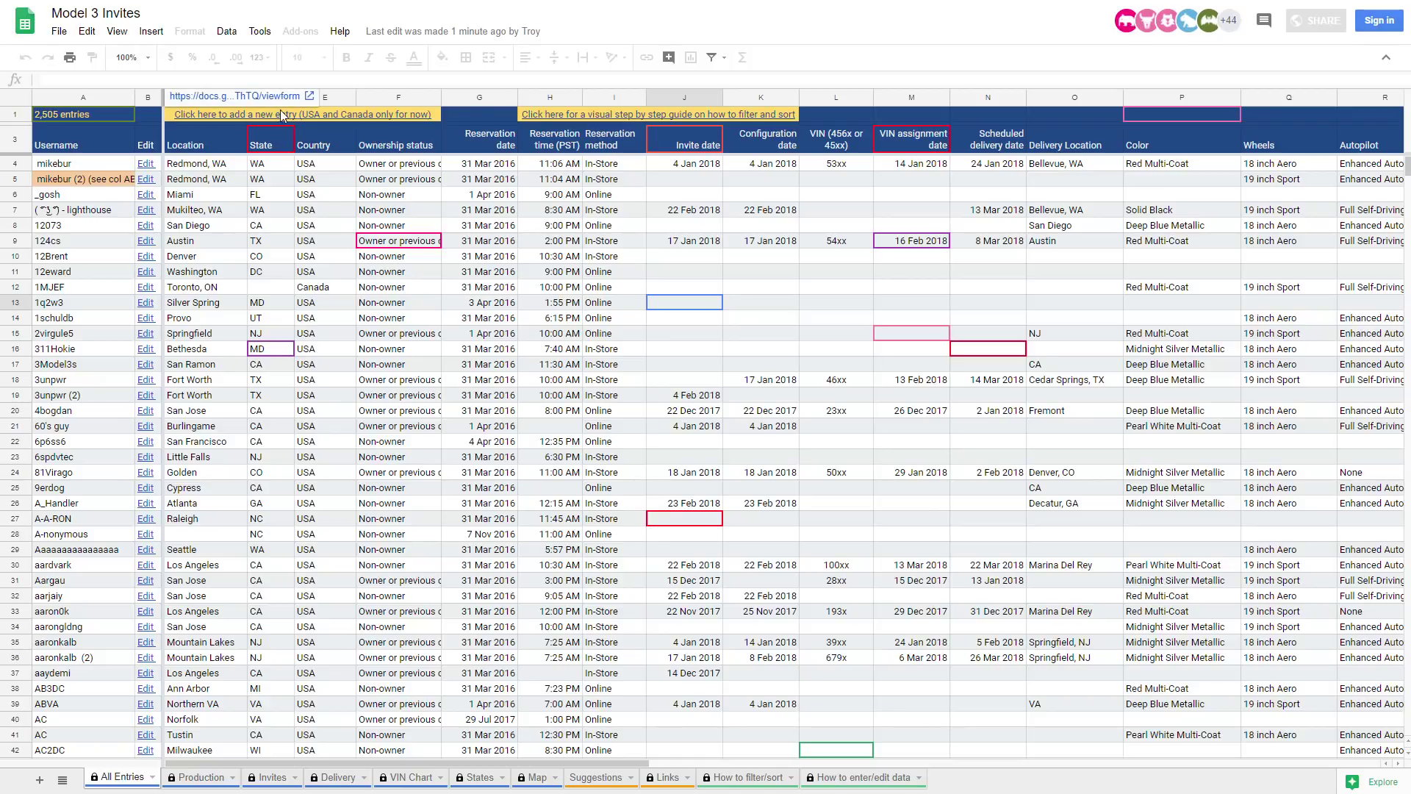
left_click(233, 97)
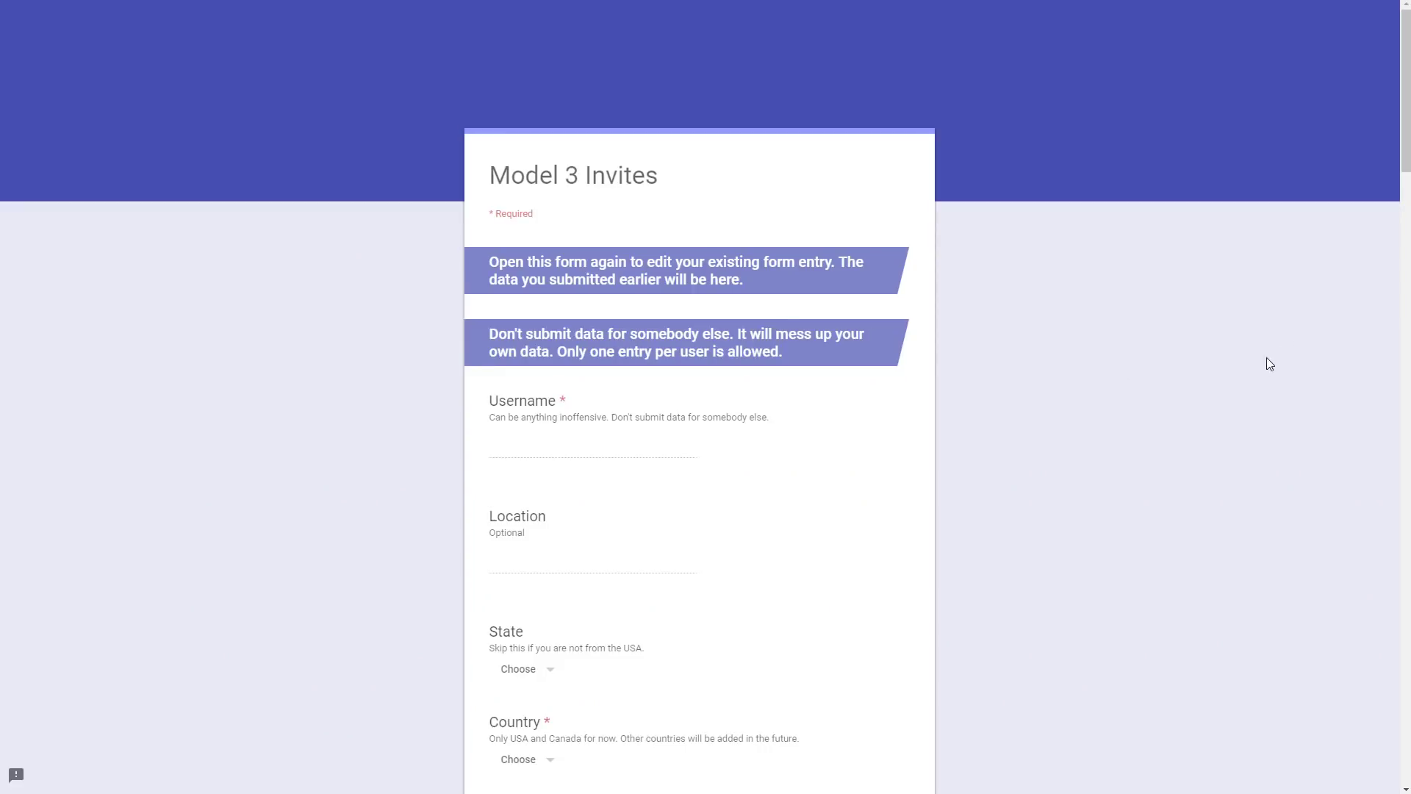
Step: Examine the entry form's fields from Username through Ownership status to the reservation details
scroll(1286, 247, "down", 1)
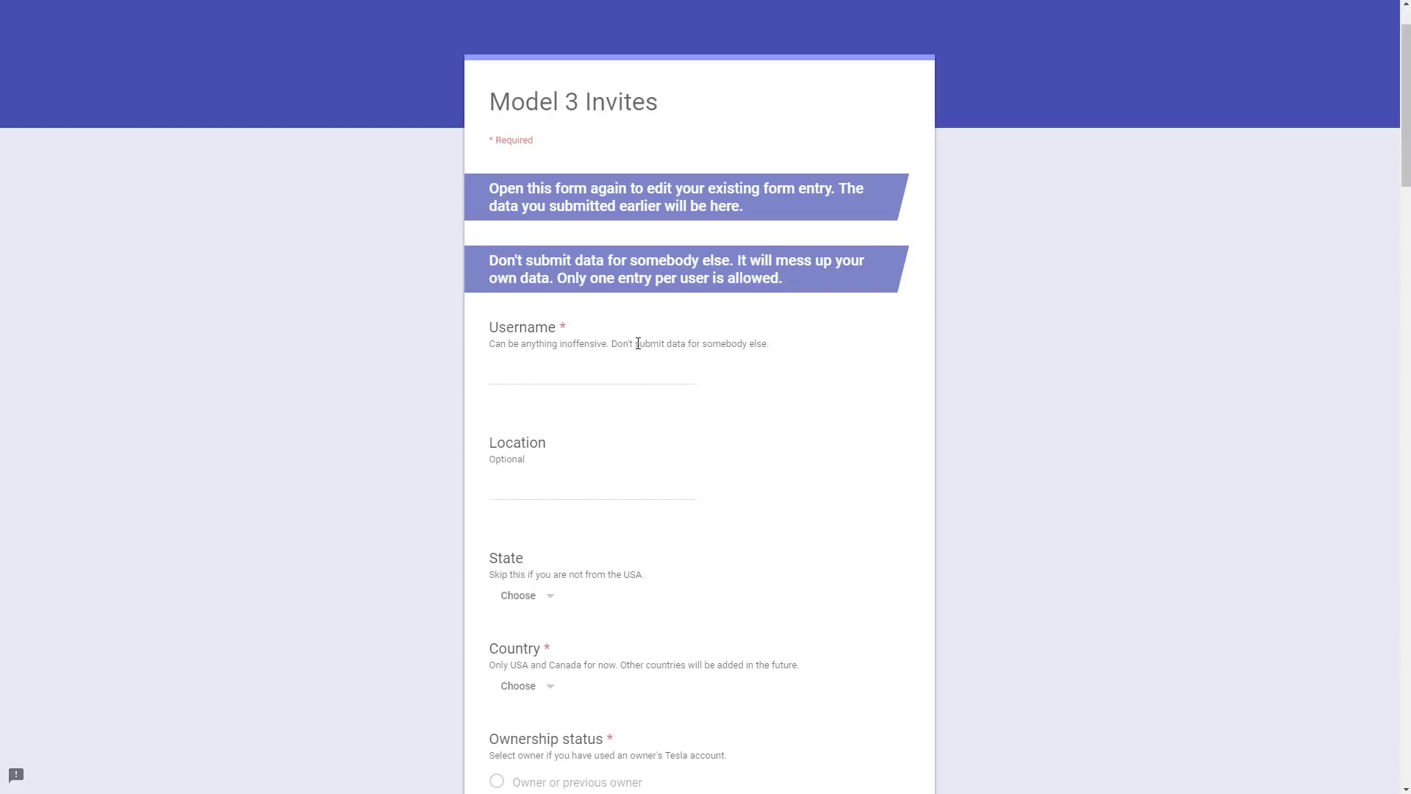
scroll(638, 344, "down", 1)
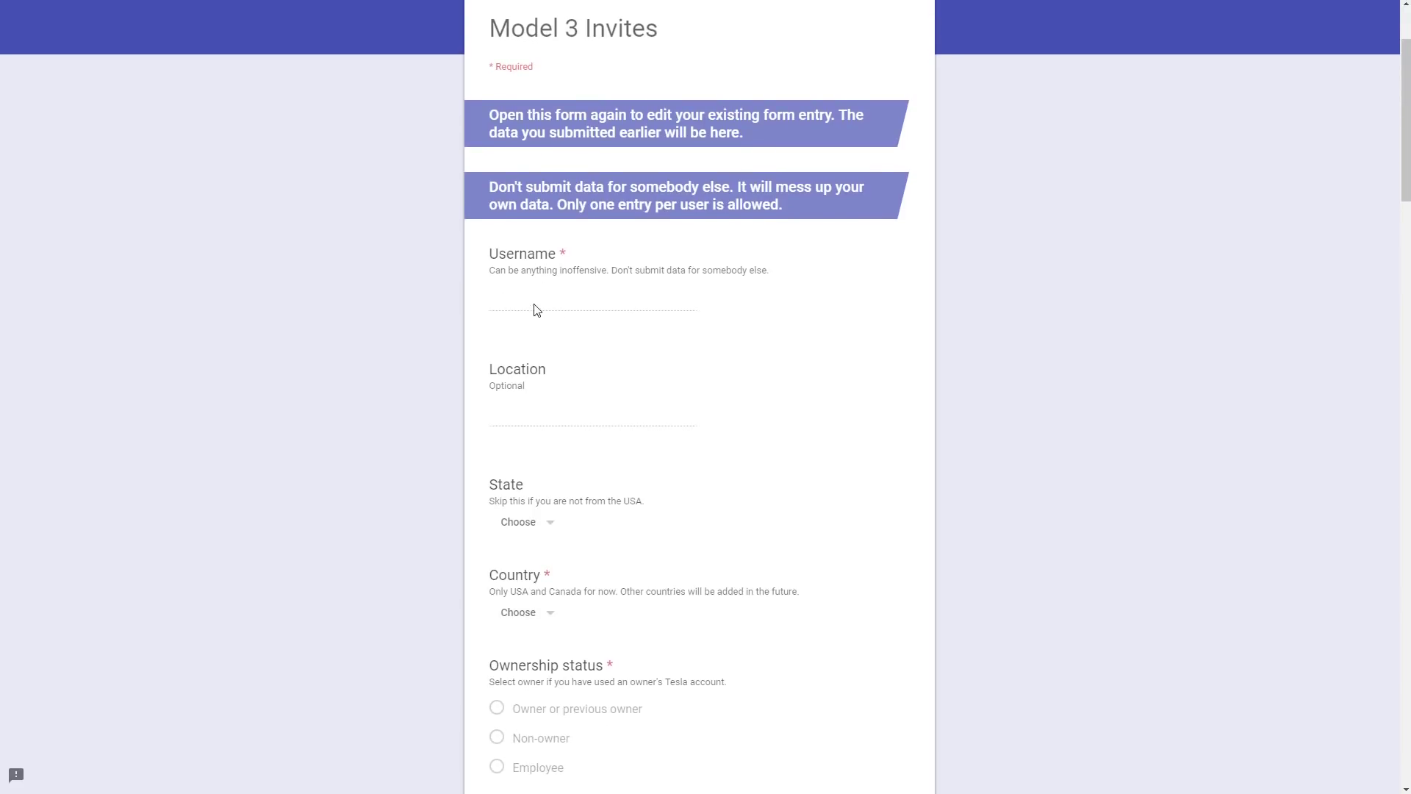
scroll(534, 310, "down", 2)
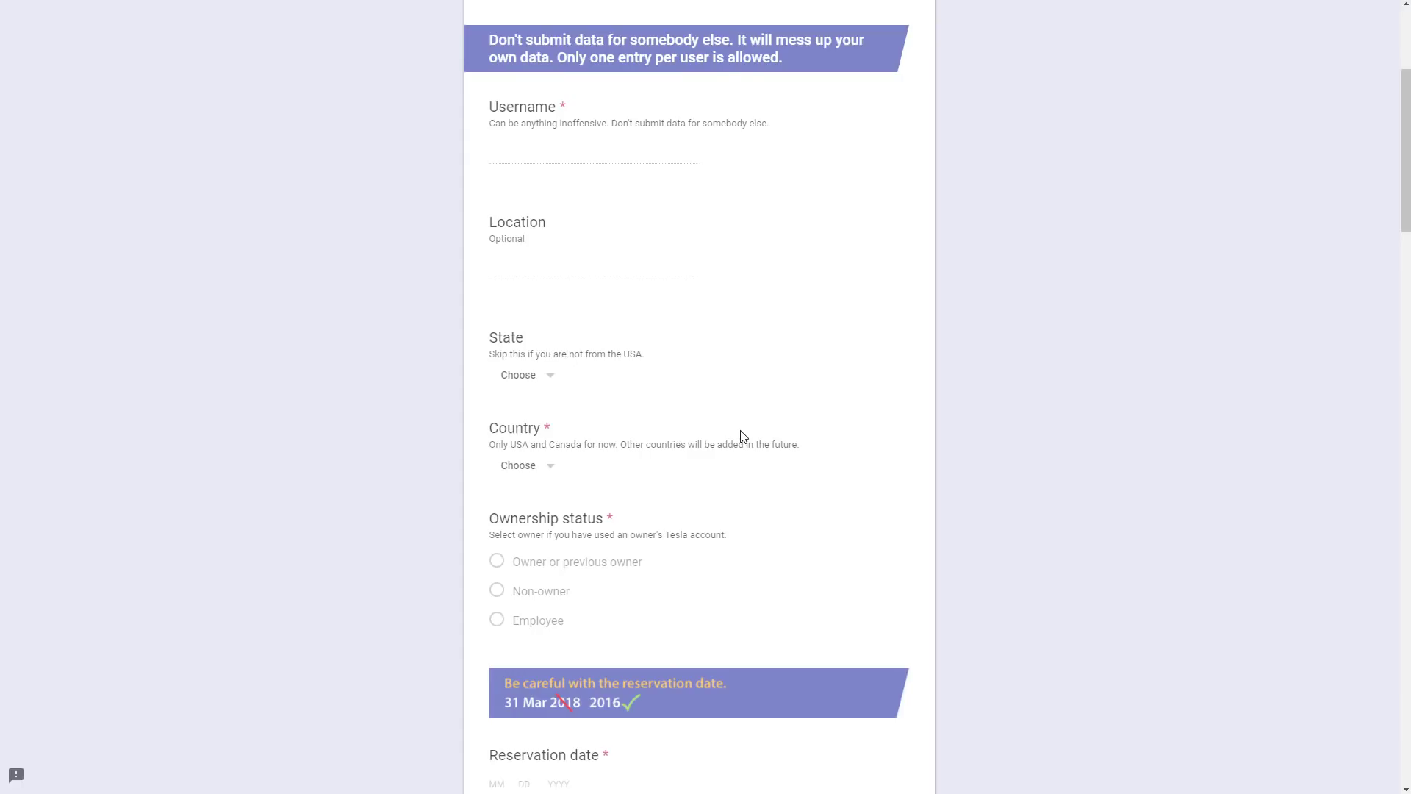
scroll(742, 437, "down", 5)
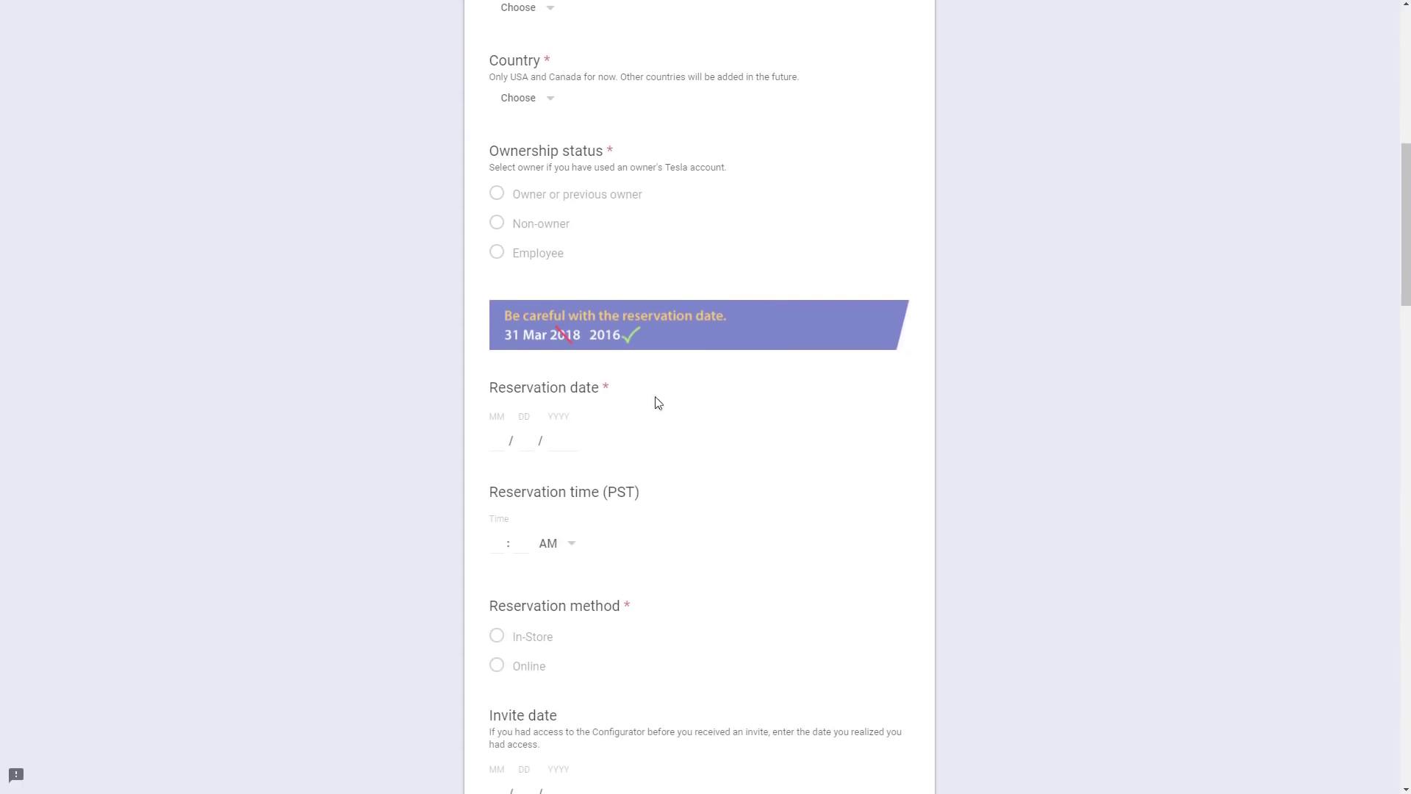
scroll(574, 434, "down", 2)
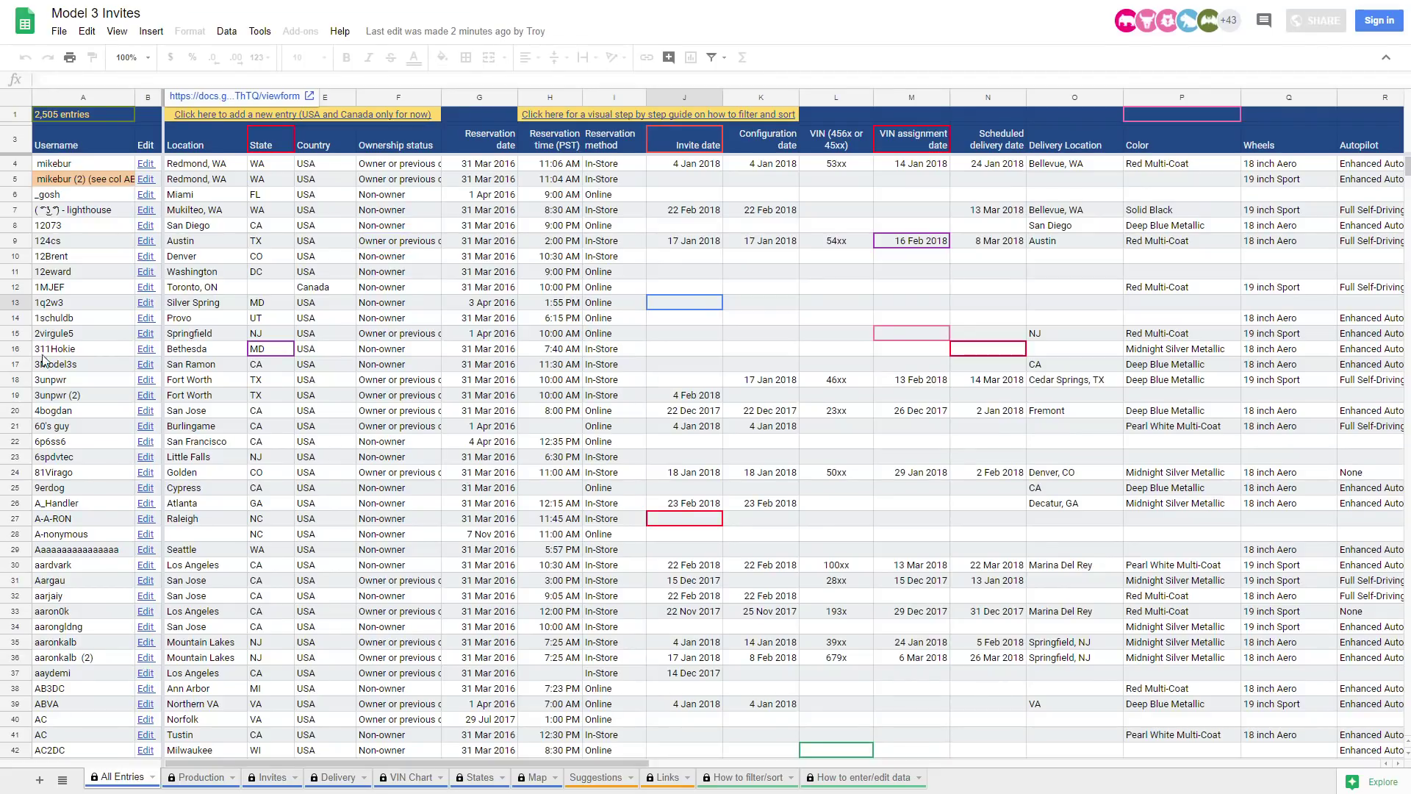
Step: Open the edit form of an existing entry from the Edit column in All Entries, and close it again
left_click(146, 334)
left_click(97, 304)
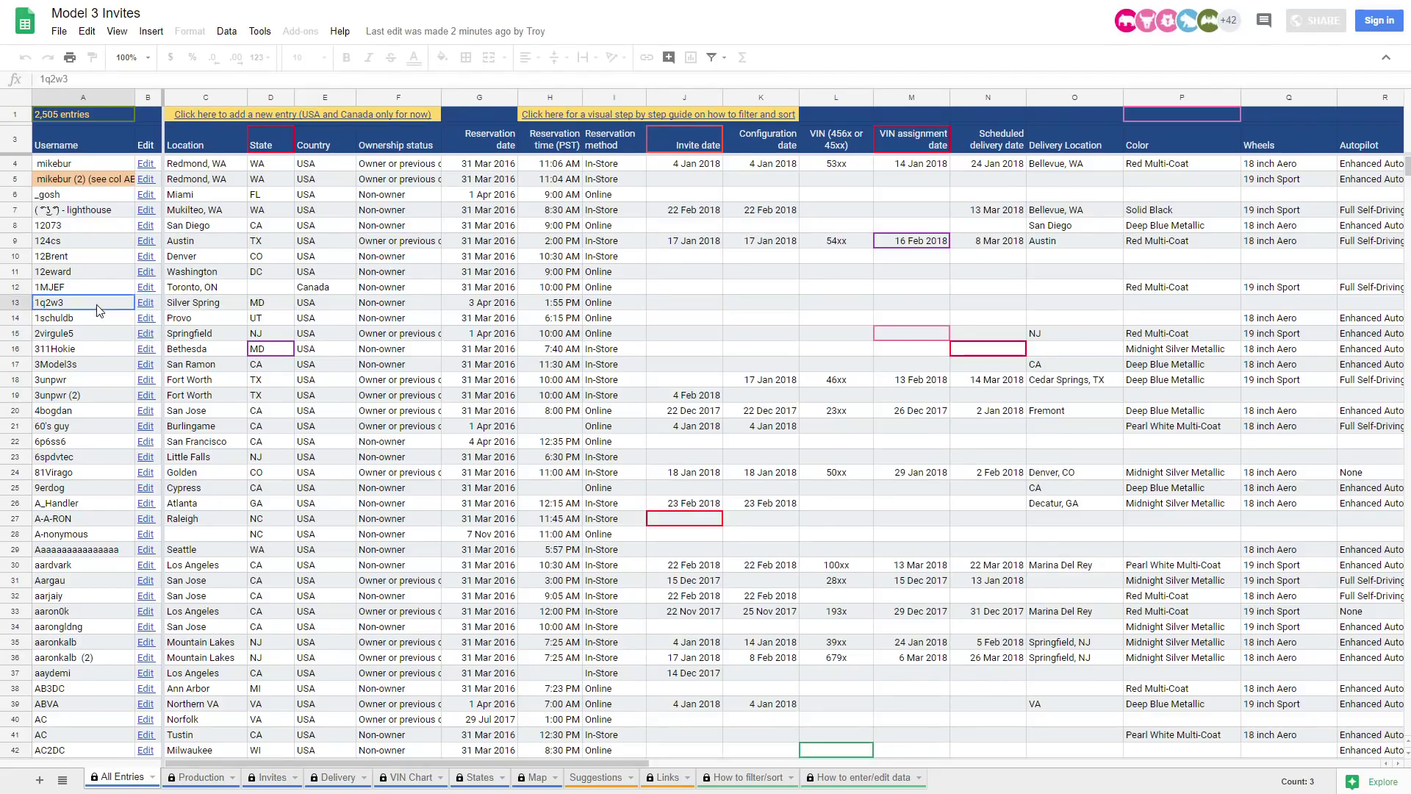
left_click(146, 570)
left_click(165, 547)
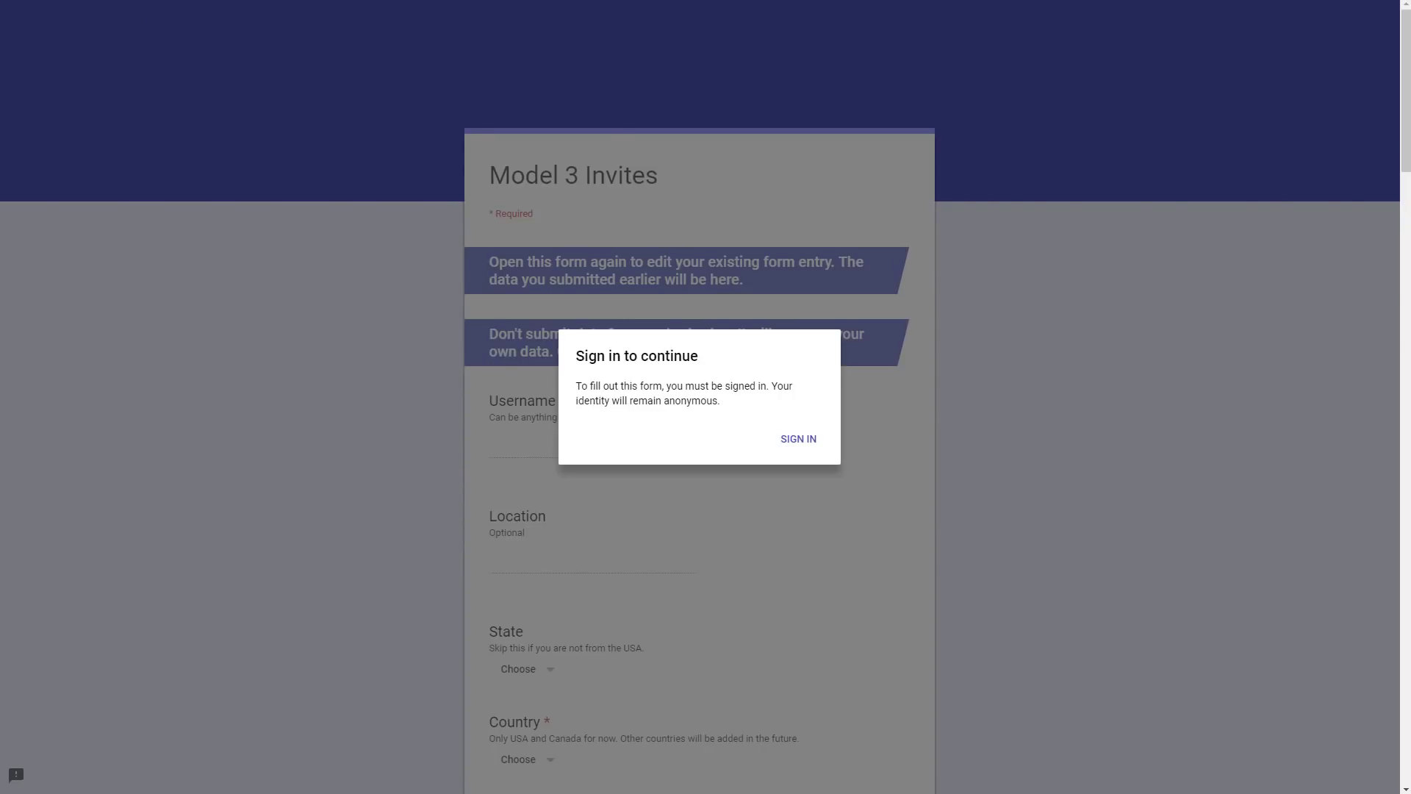
key("ctrl+w")
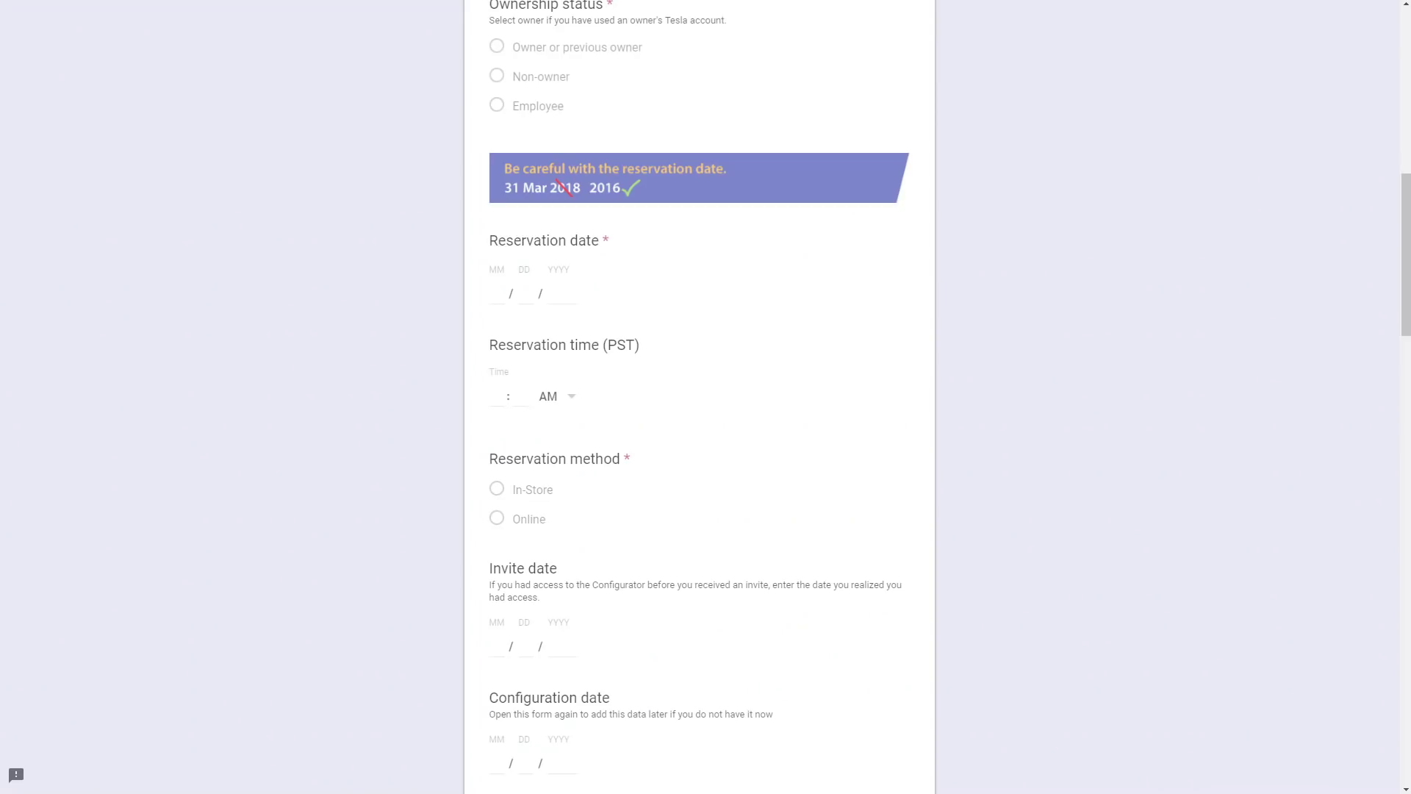
Step: Examine the new entry form's remaining fields, from the invite, configuration and VIN dates to the vehicle options and comments
scroll(435, 390, "down", 3)
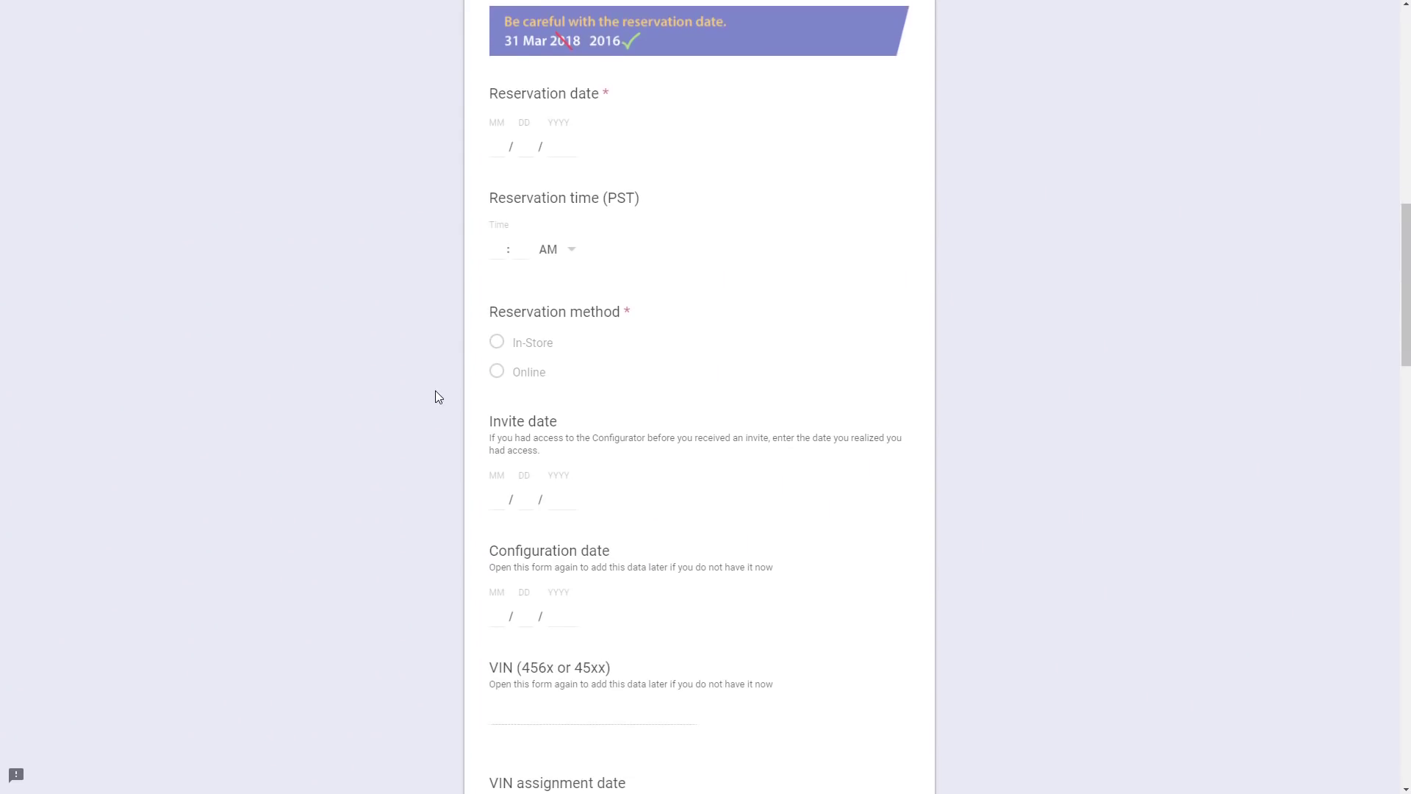
scroll(435, 382, "down", 4)
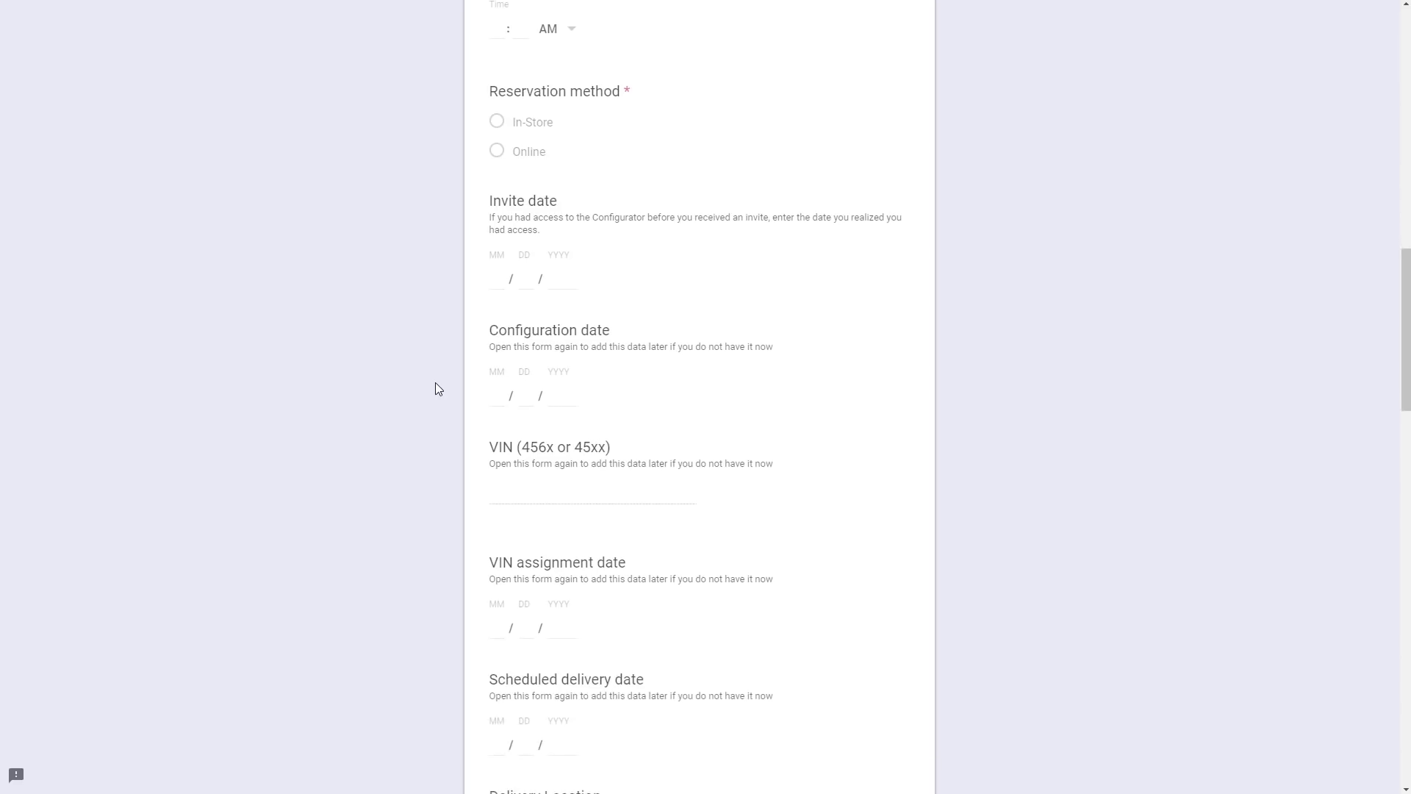
scroll(436, 382, "down", 7)
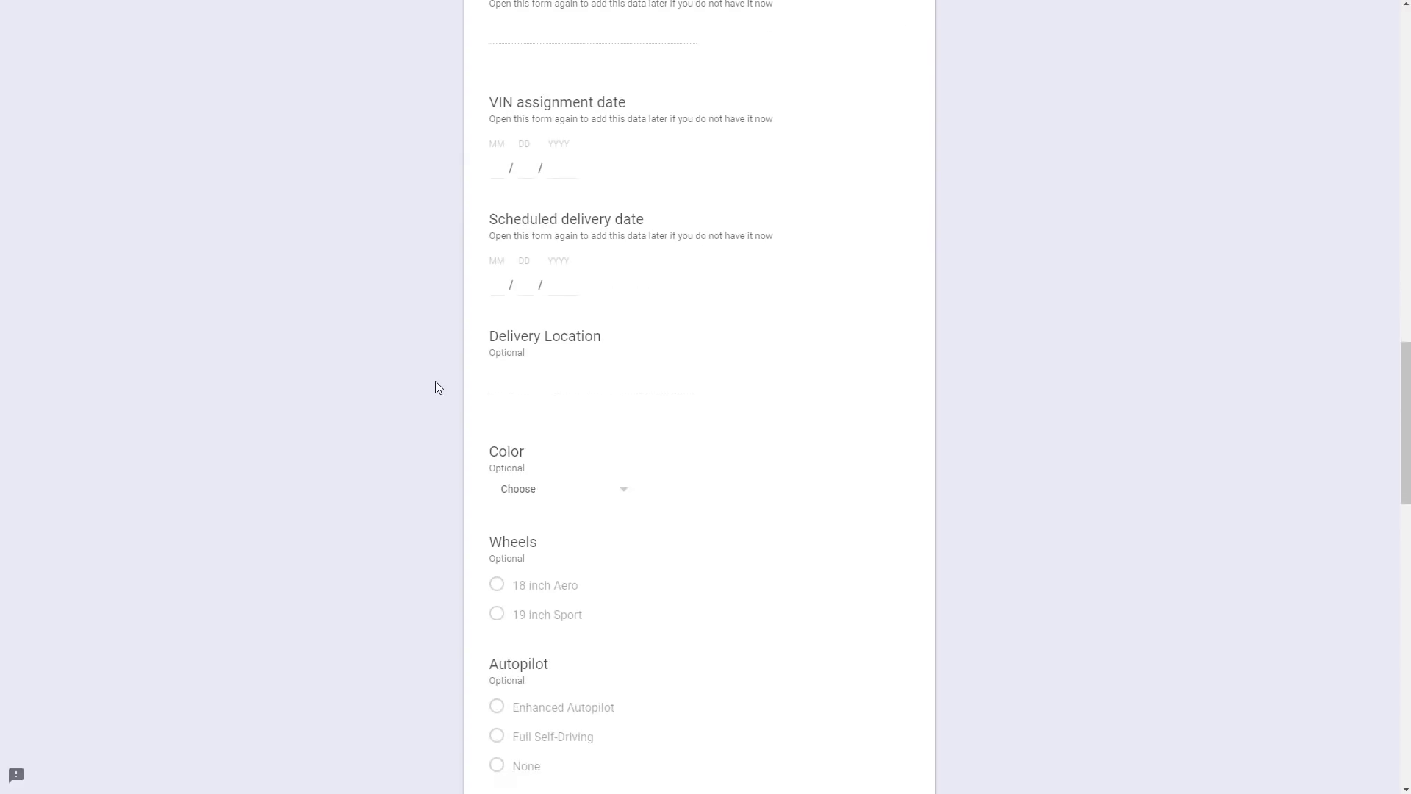
scroll(535, 128, "up", 4)
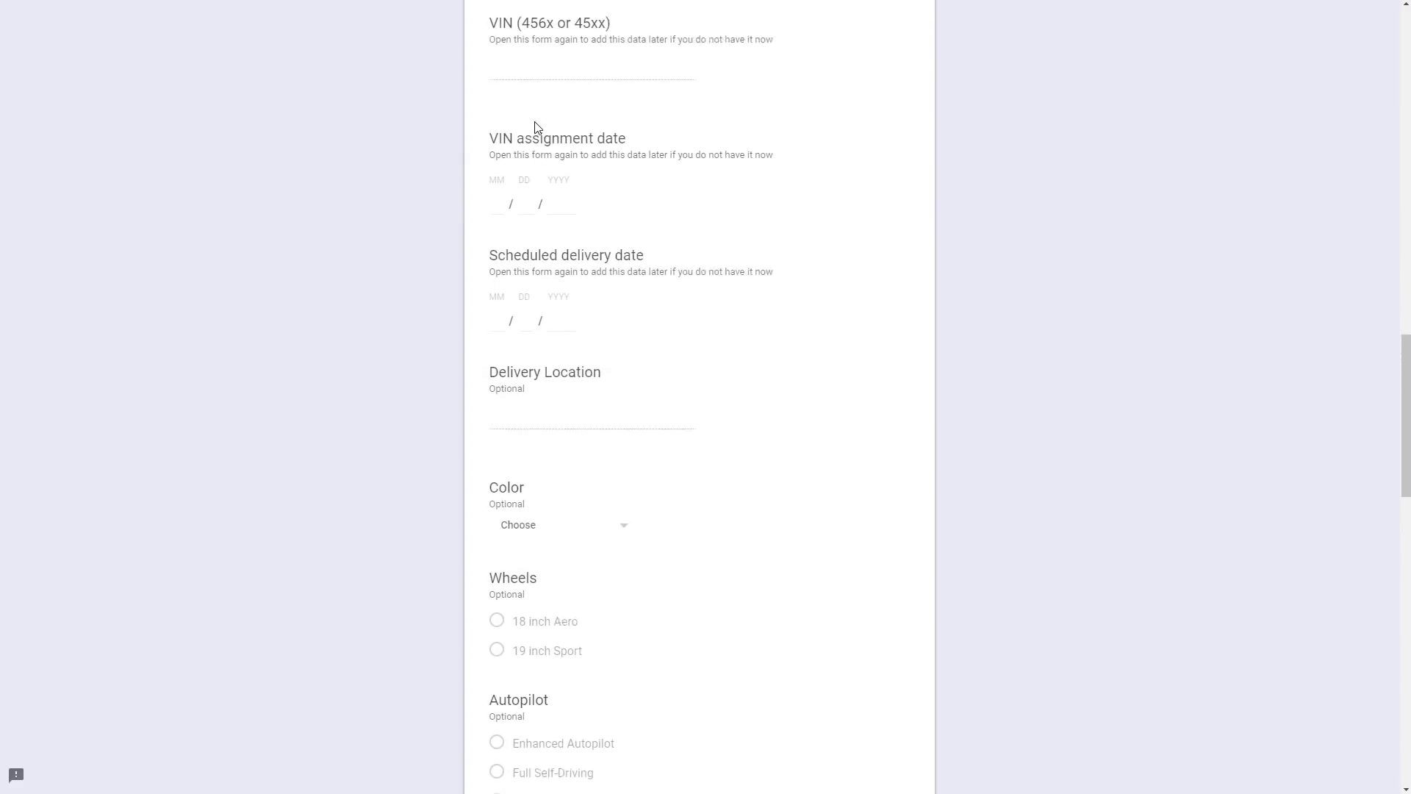
scroll(526, 463, "down", 2)
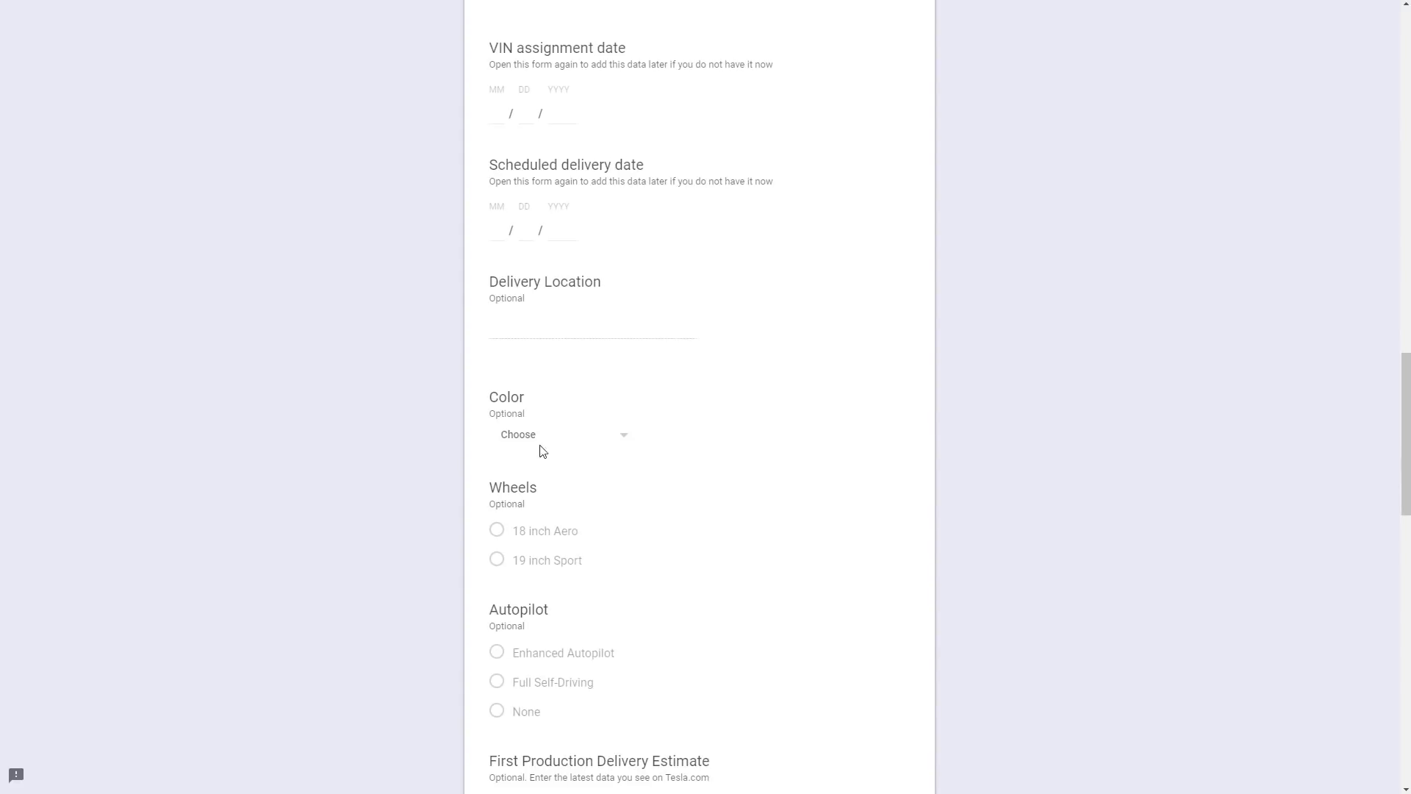
scroll(551, 434, "down", 2)
scroll(644, 515, "down", 3)
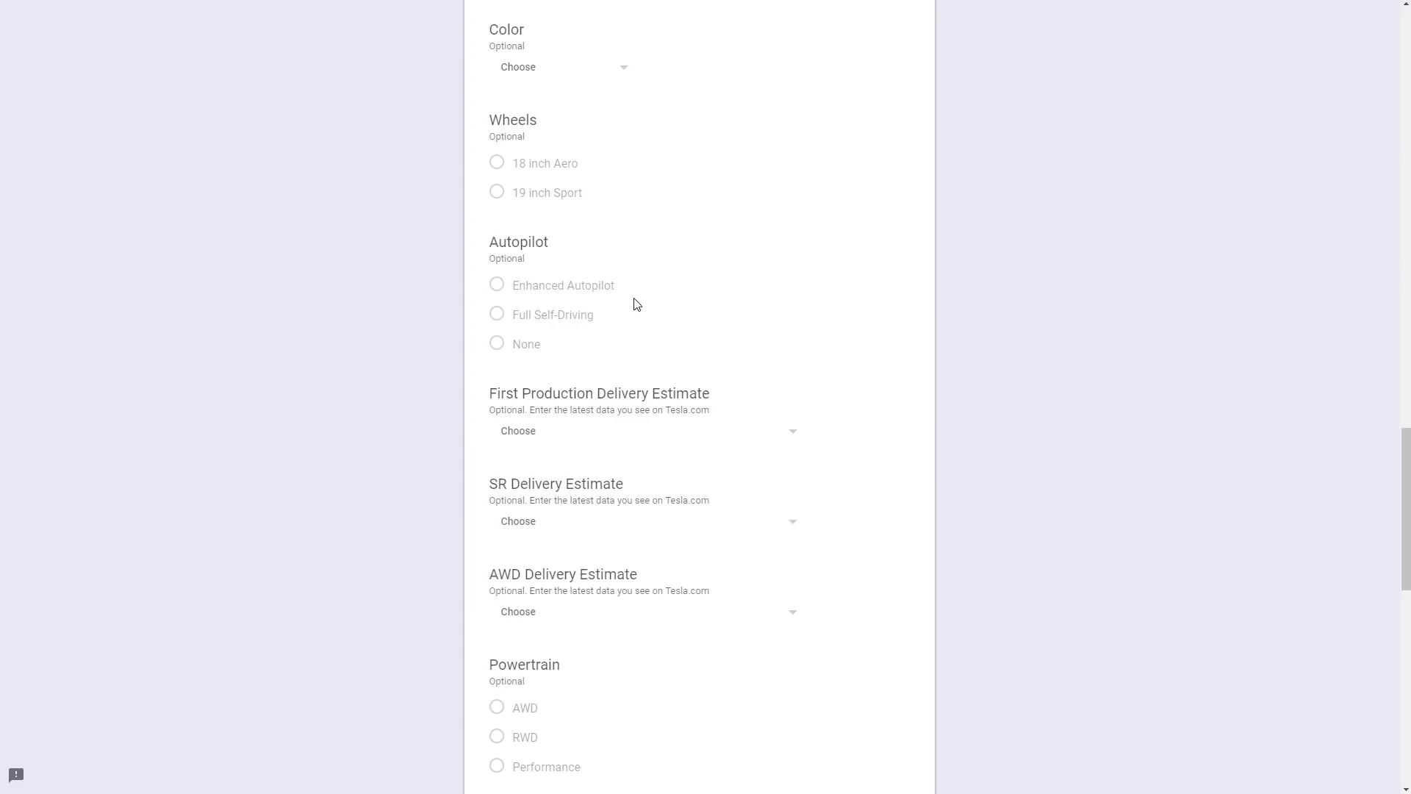
scroll(681, 415, "down", 2)
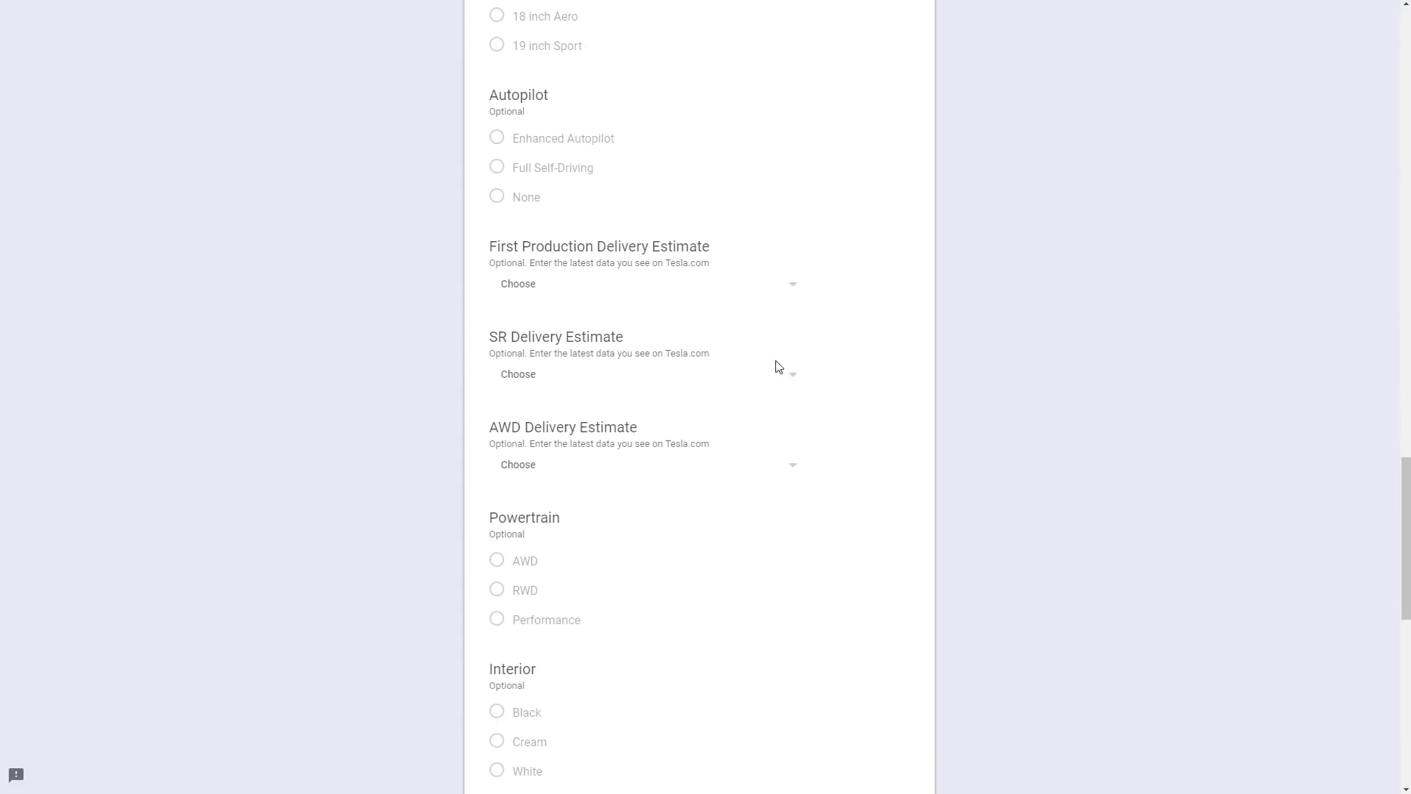
scroll(661, 382, "down", 2)
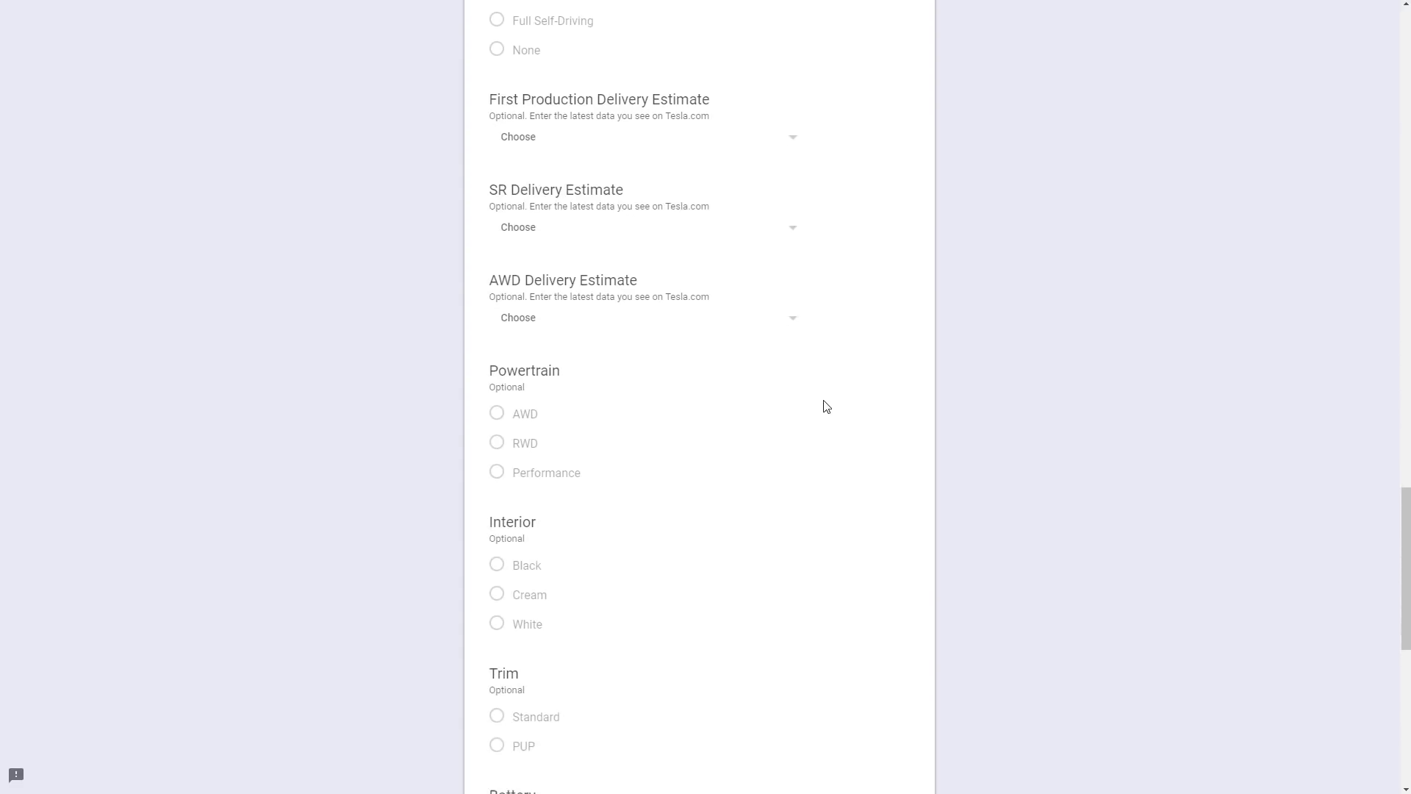
scroll(649, 411, "down", 6)
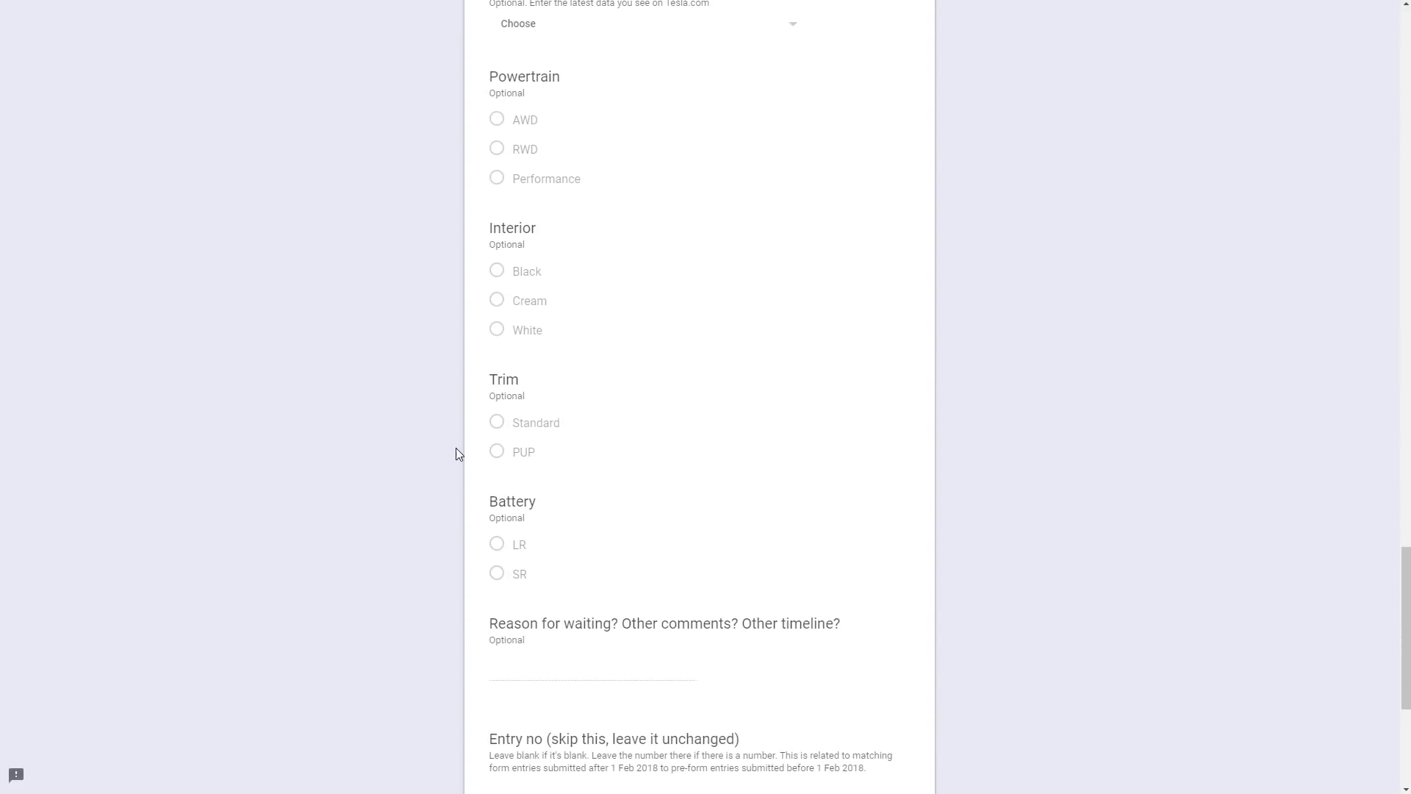
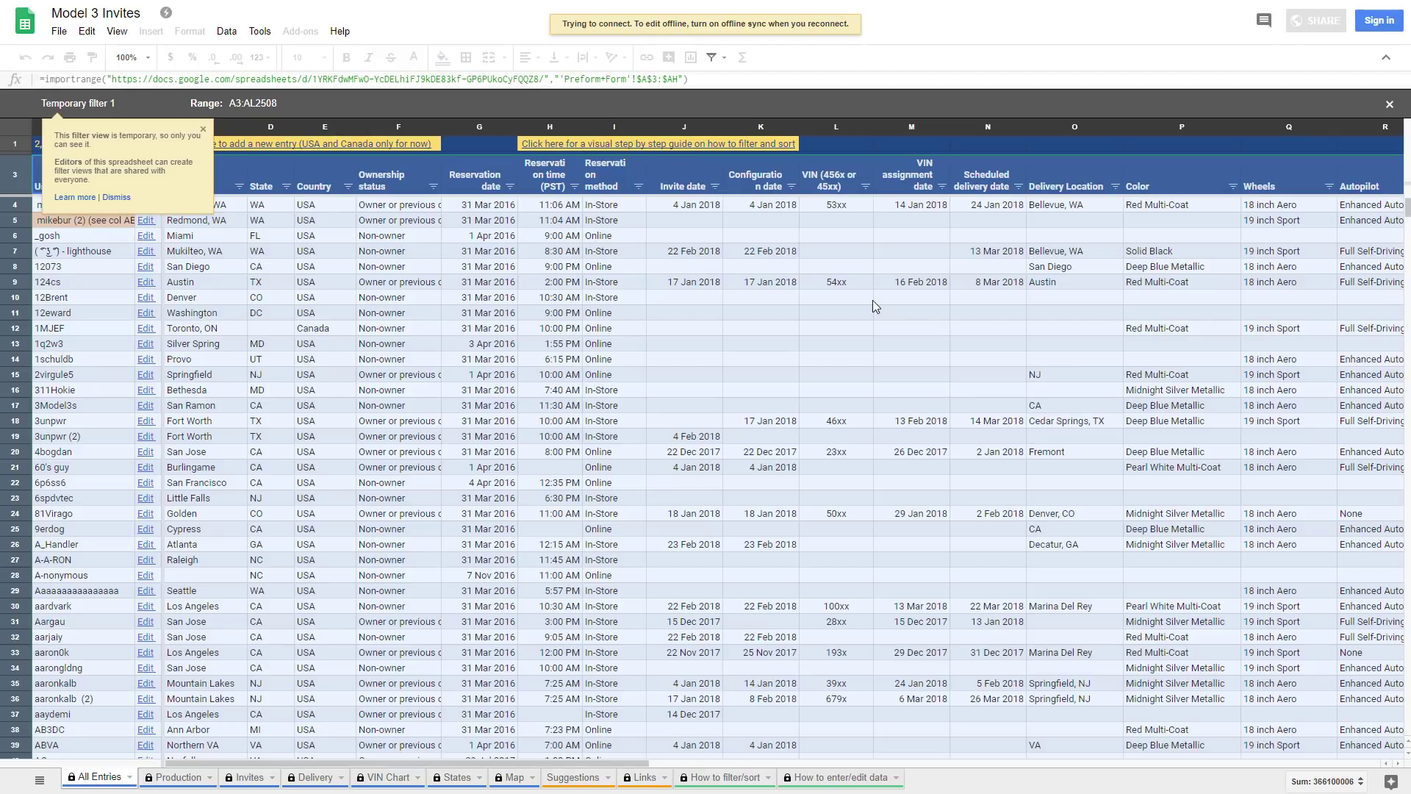
Step: Dismiss the temporary filter view notice and sort the entries by VIN assignment date in descending (Z to A) order
left_click(116, 197)
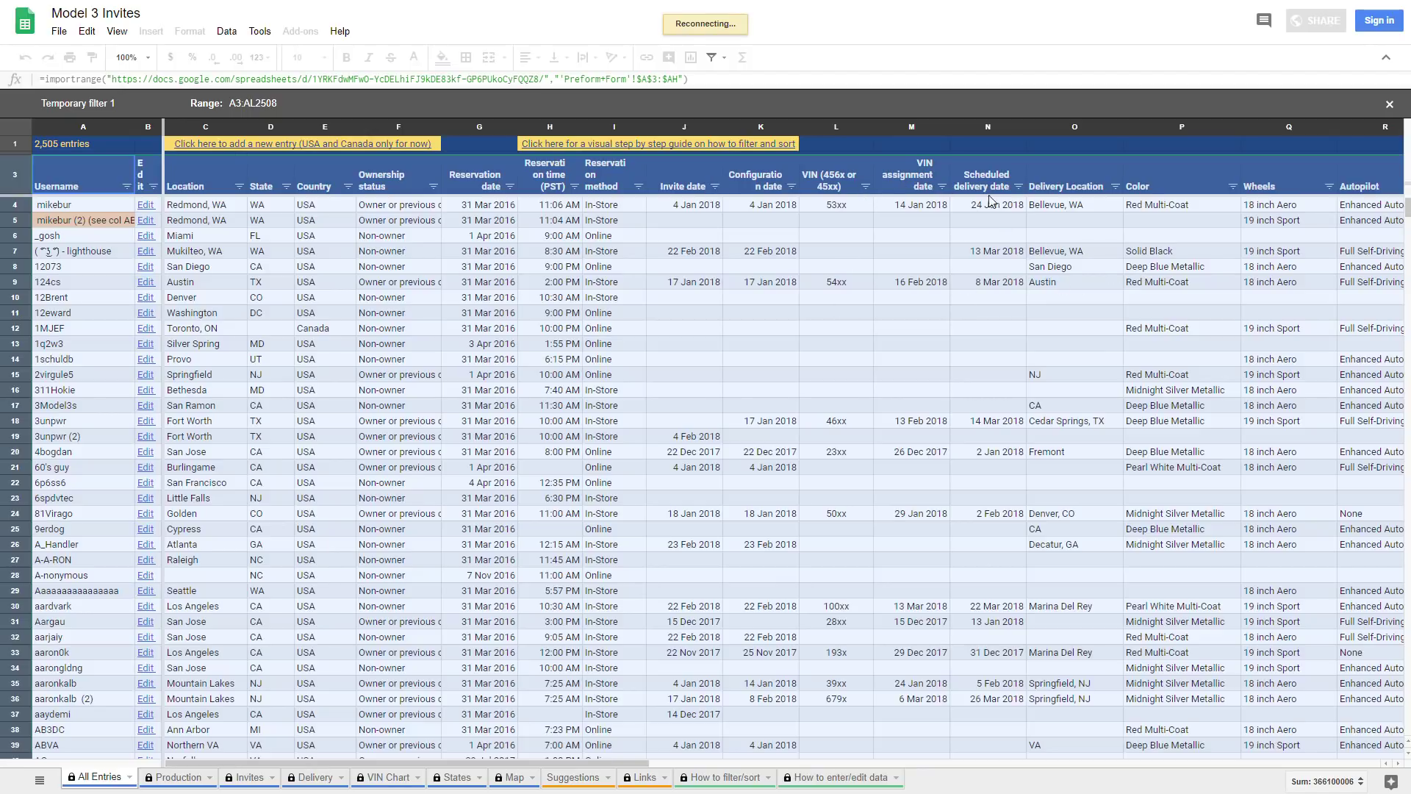
left_click(945, 187)
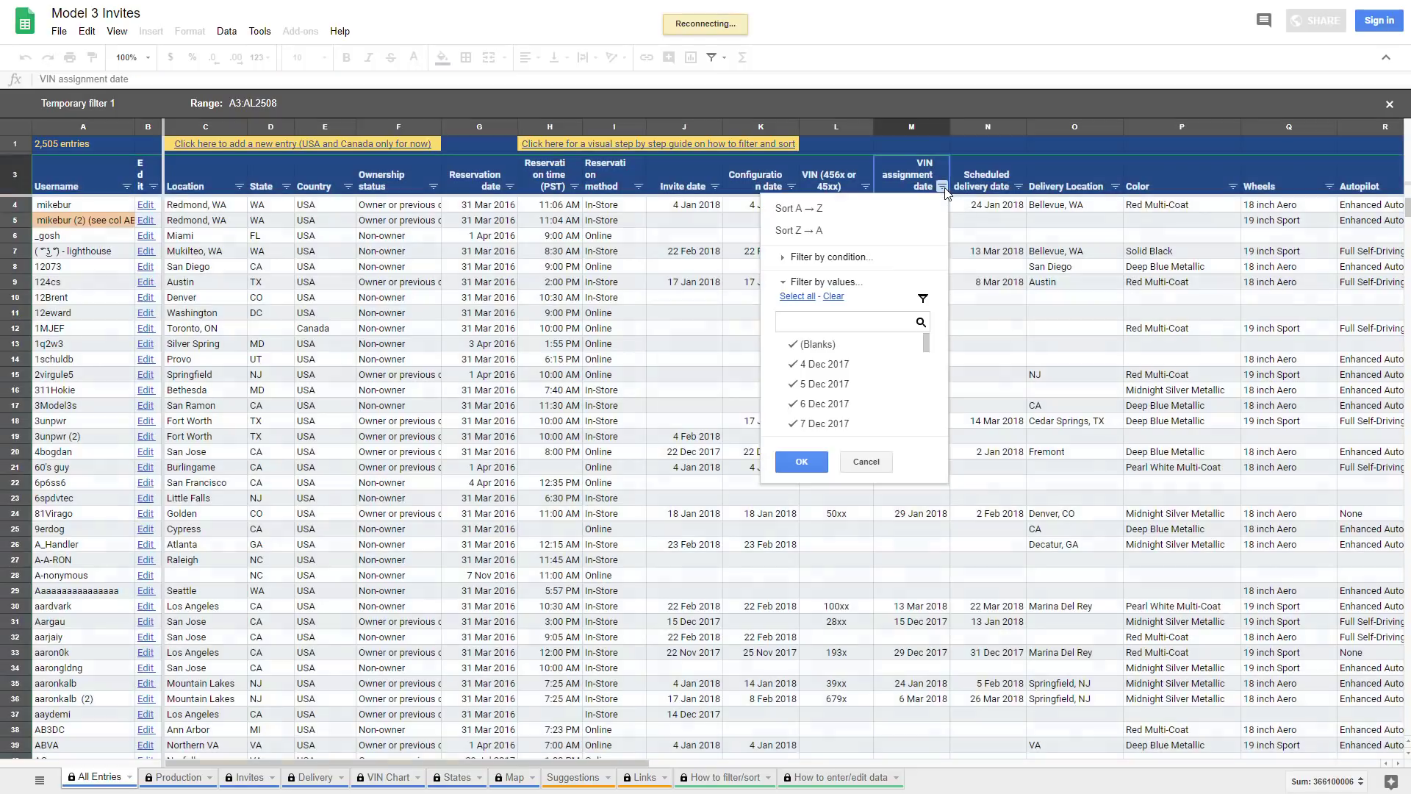
left_click(831, 231)
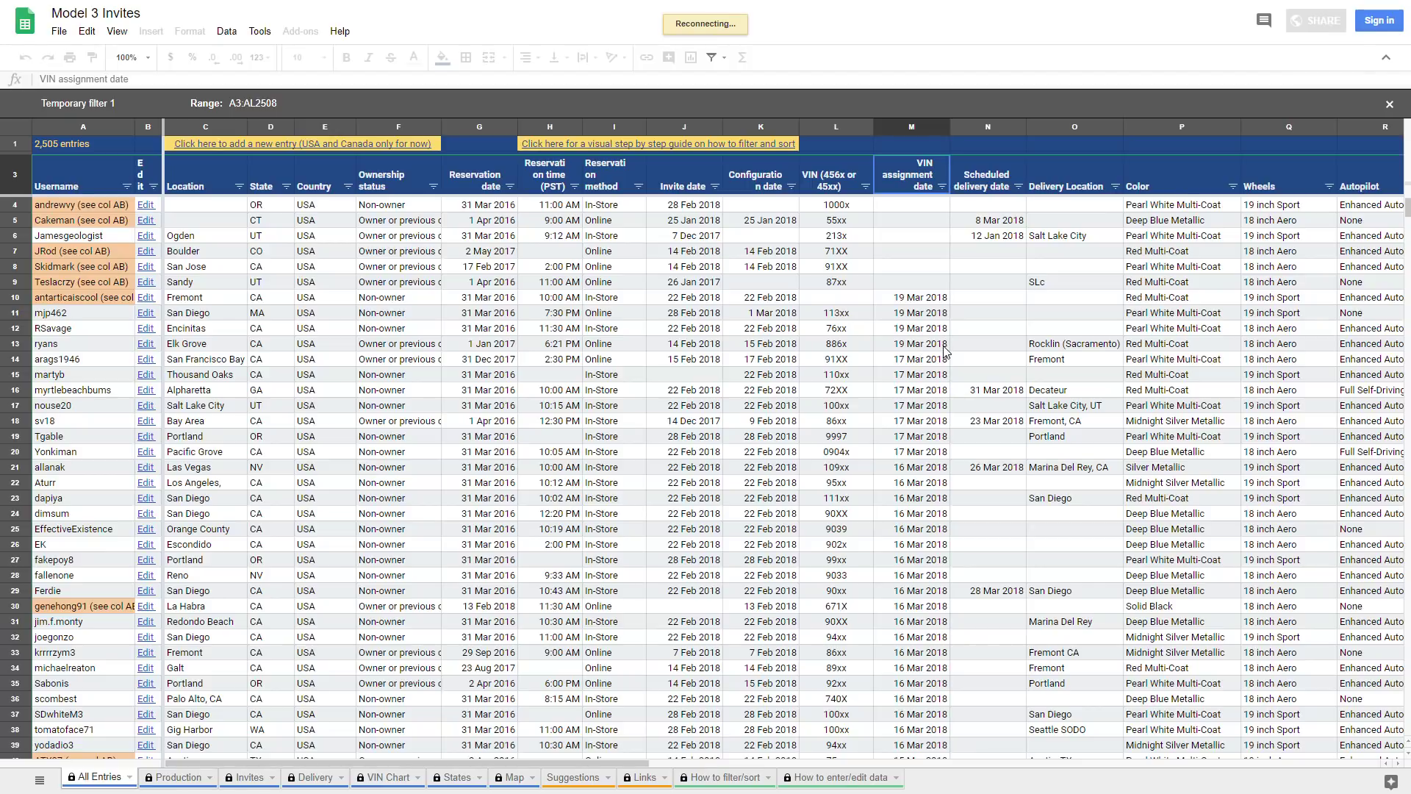
Step: Filter the Color column to show only Pearl White Multi-Coat entries
left_click(1232, 186)
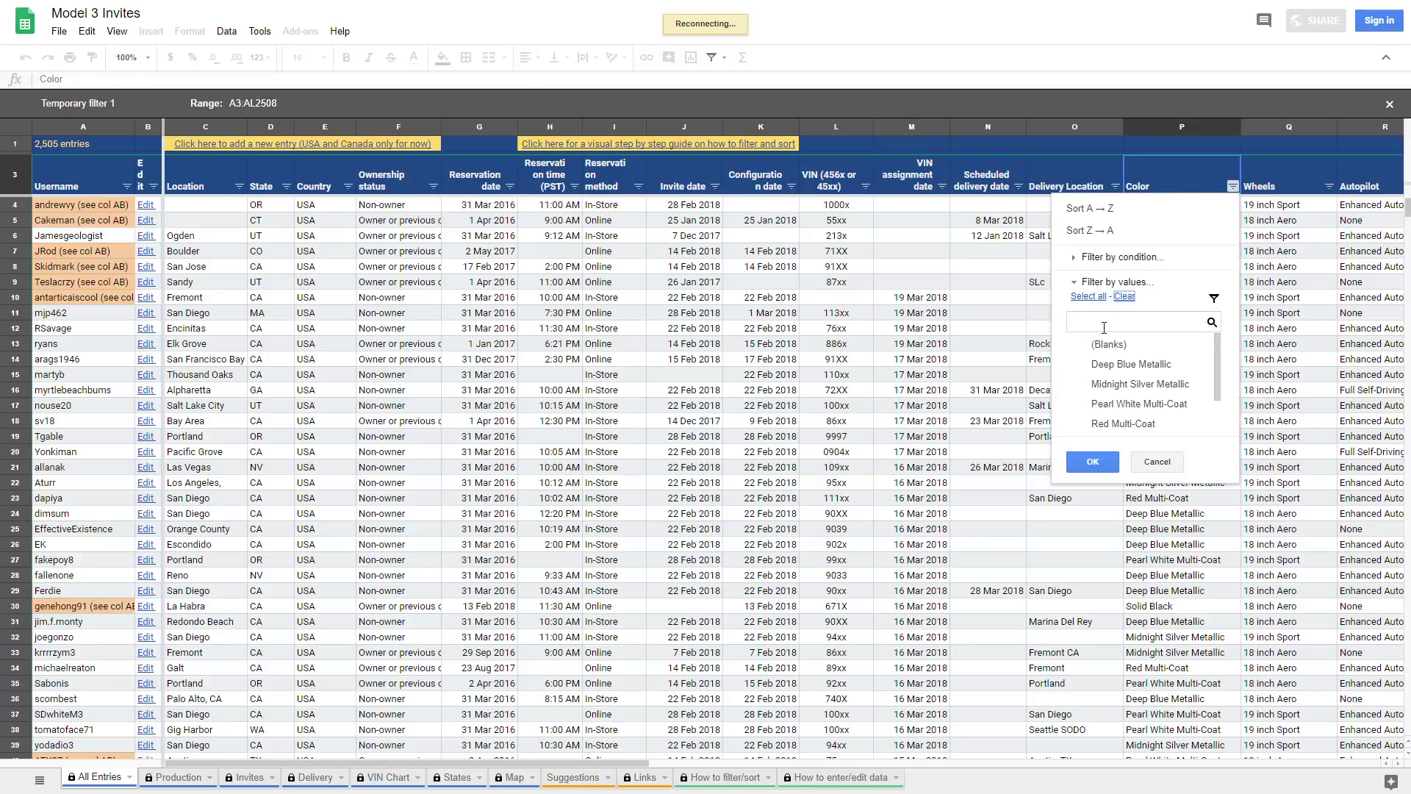
left_click(1099, 403)
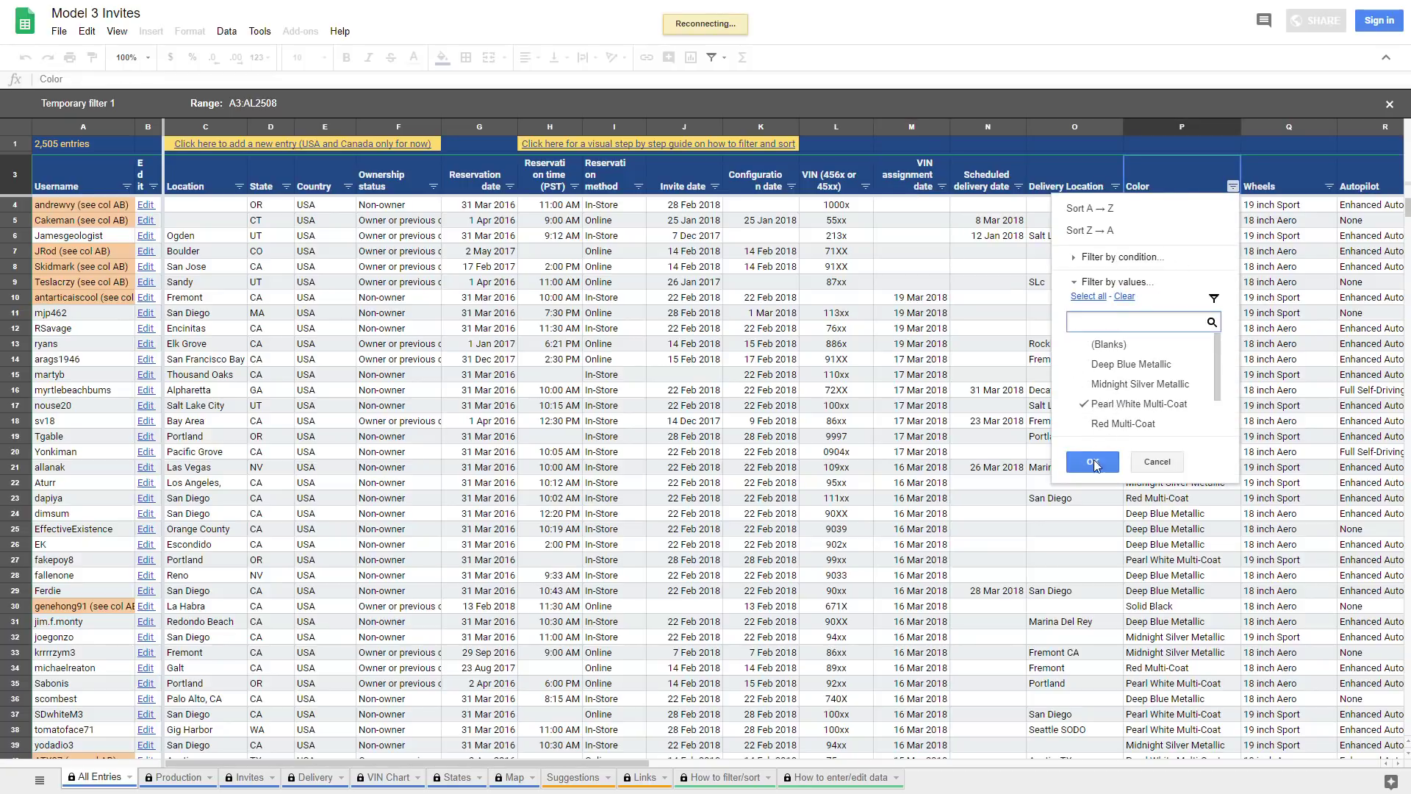
left_click(1094, 461)
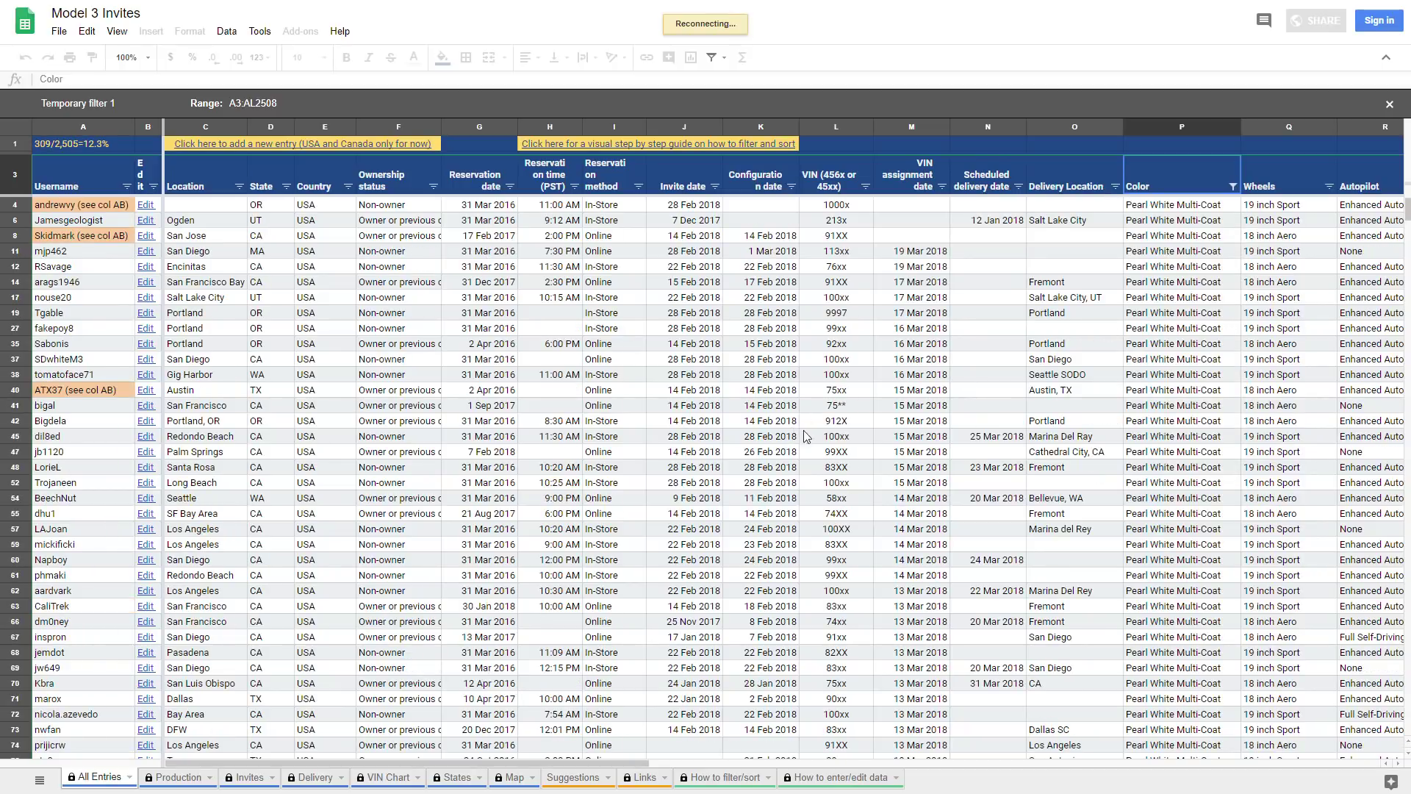
Step: Filter the State column to show only AZ entries
left_click(285, 186)
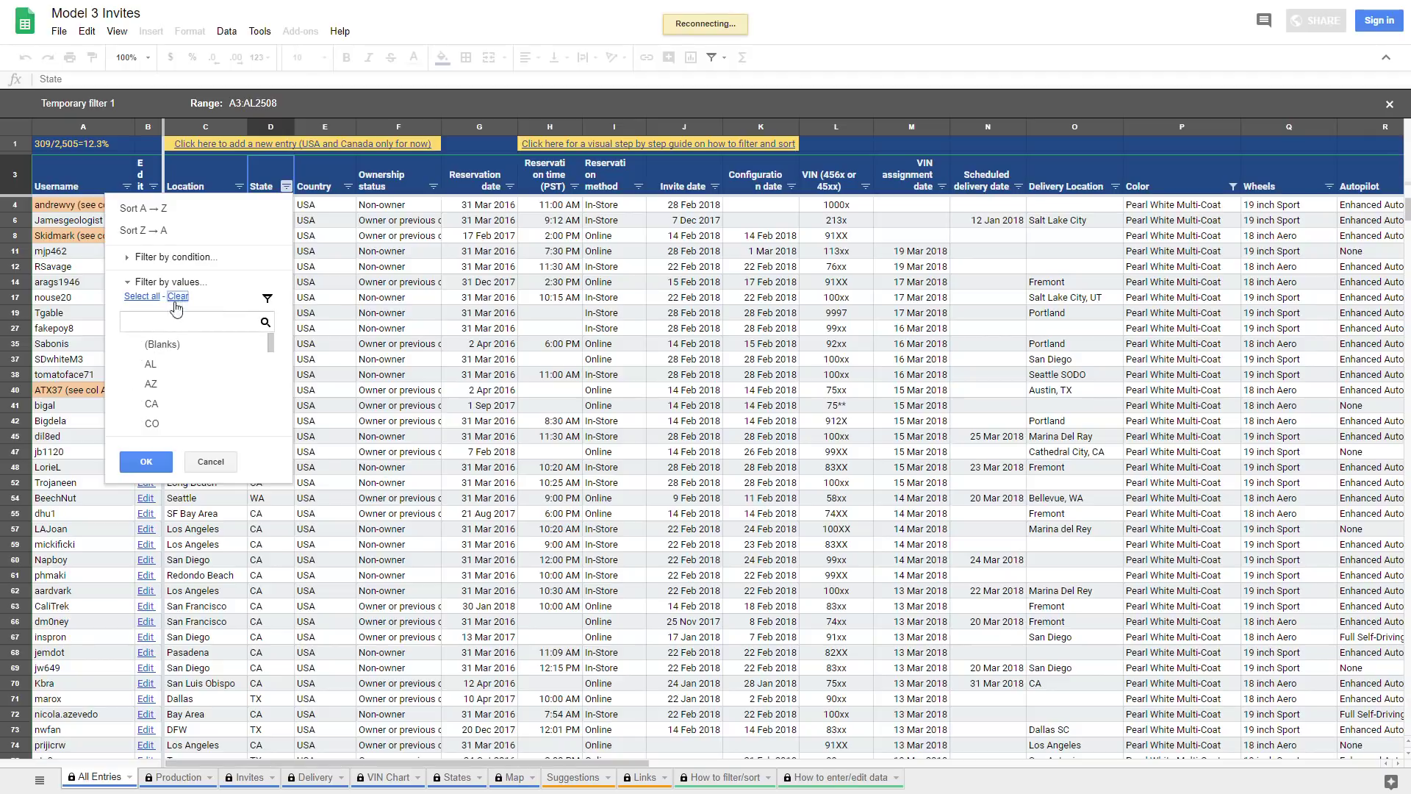
left_click(151, 384)
left_click(146, 461)
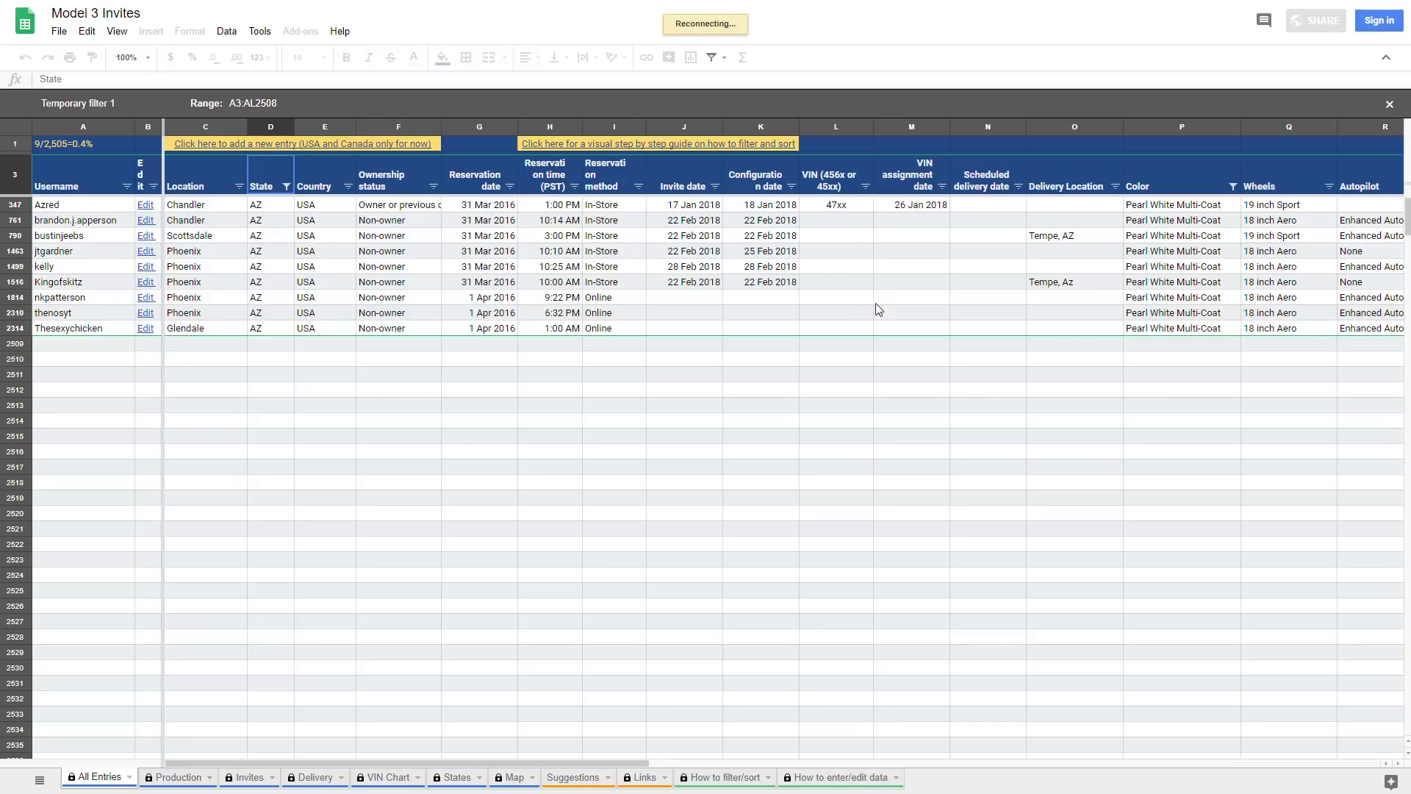
Step: Reset the State filter to include all states
left_click(287, 186)
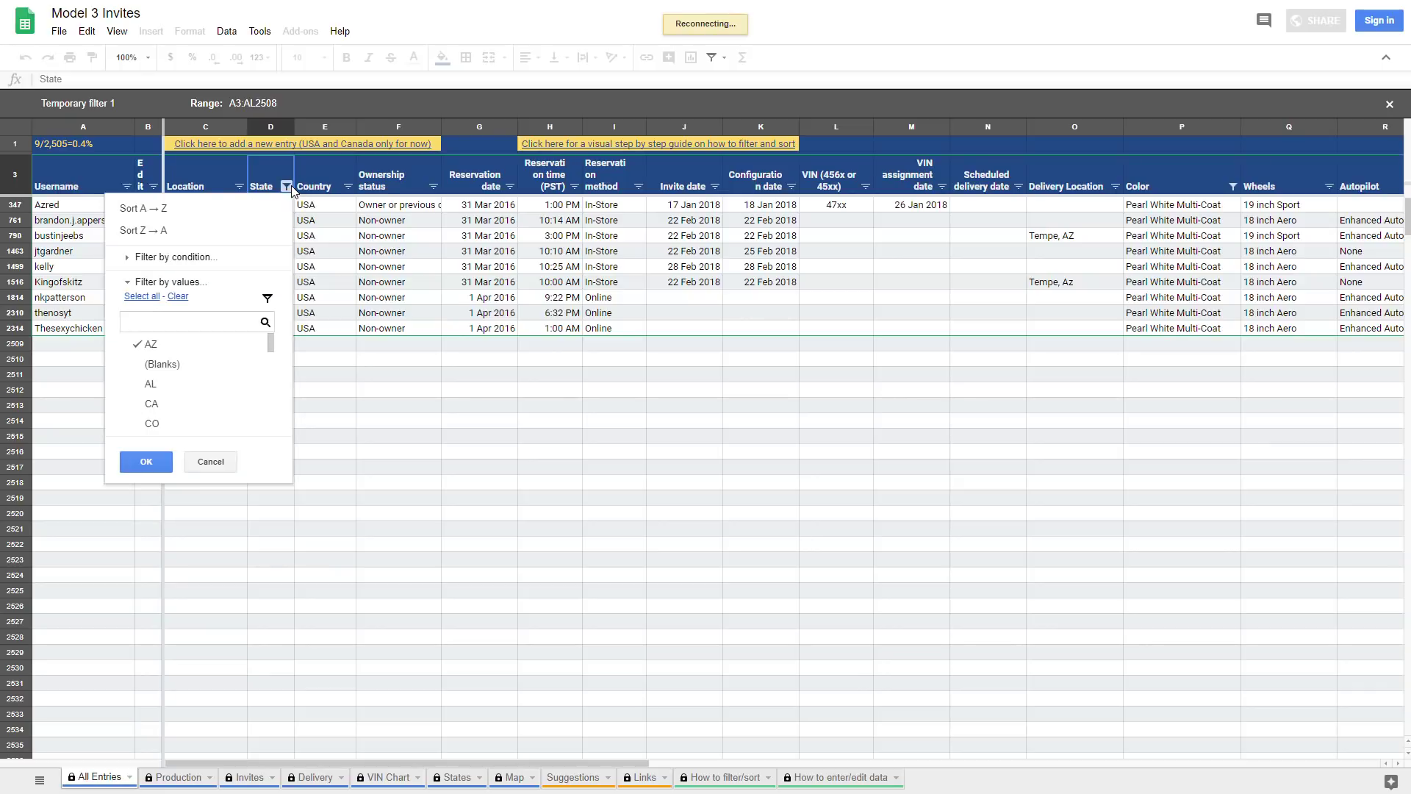
left_click(141, 295)
left_click(146, 462)
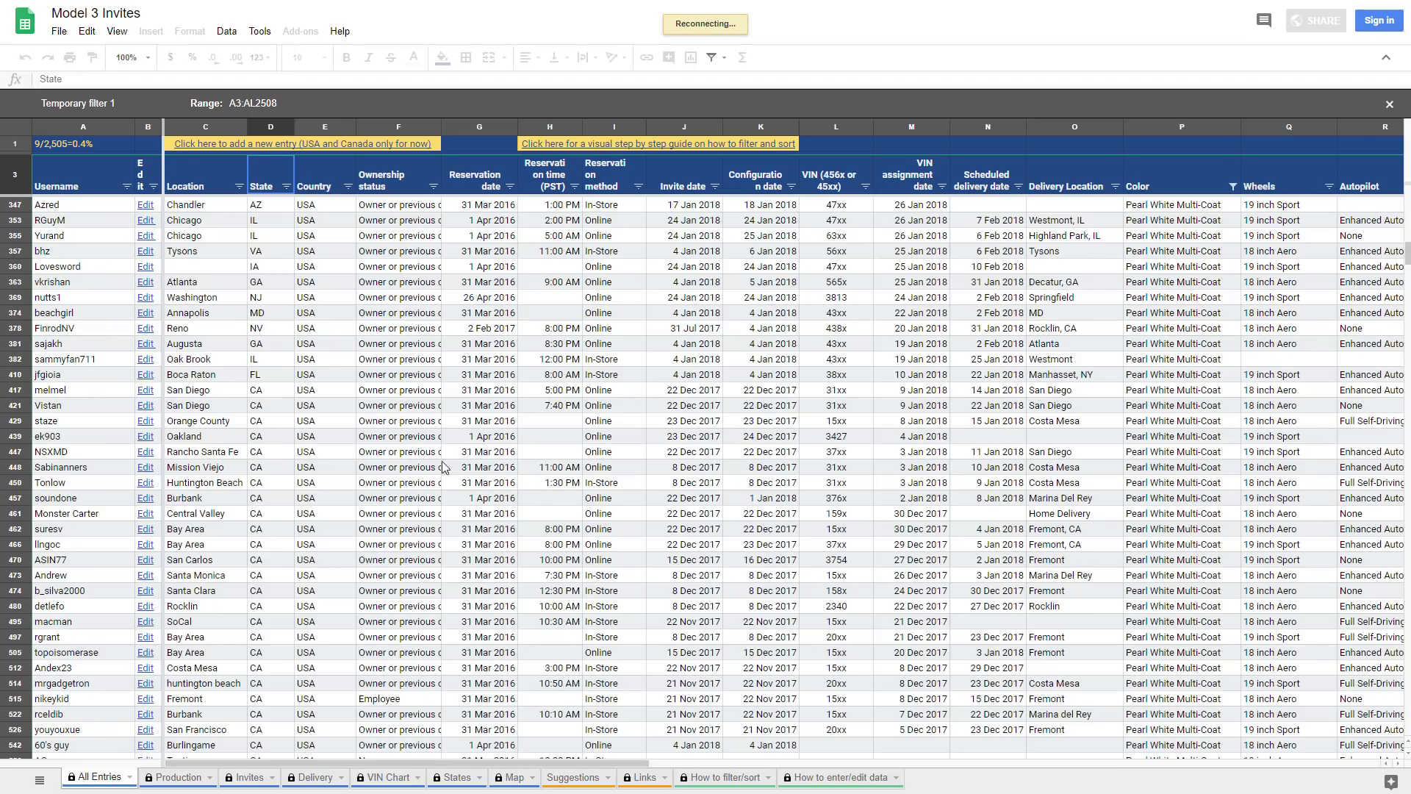
Step: Filter the Ownership status column to show only Non-owner entries
scroll(636, 514, "up", 15)
scroll(948, 294, "up", 5)
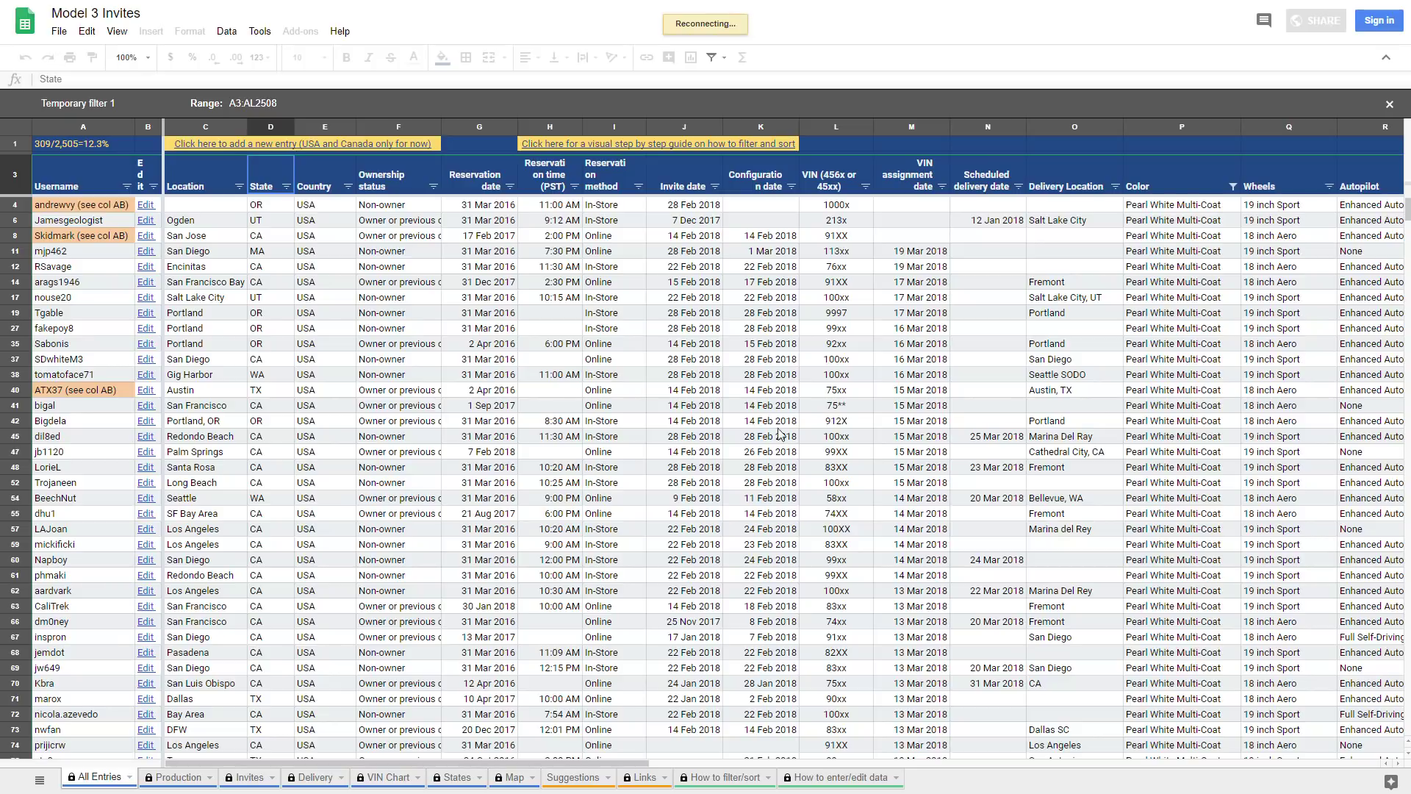
scroll(596, 529, "down", 4)
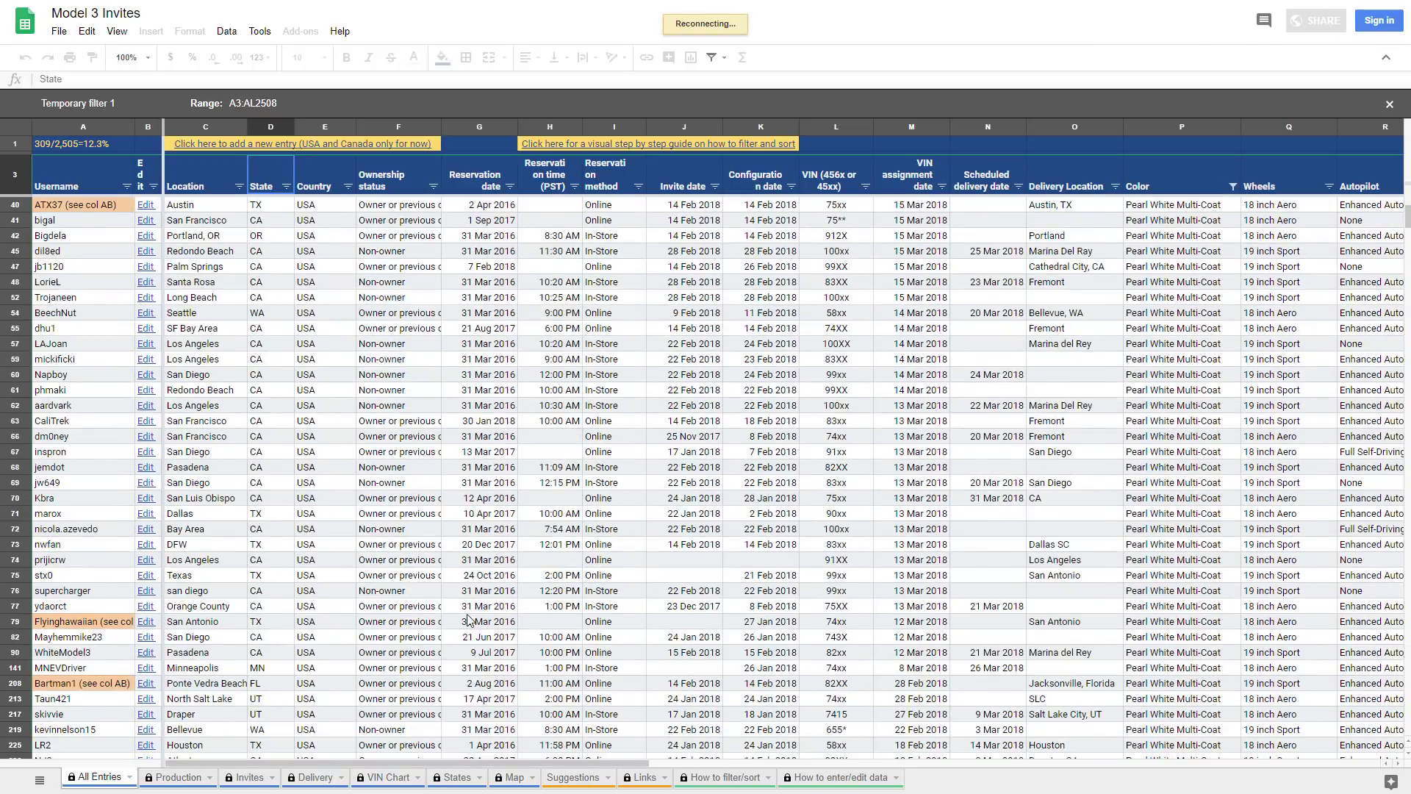
scroll(537, 691, "down", 1)
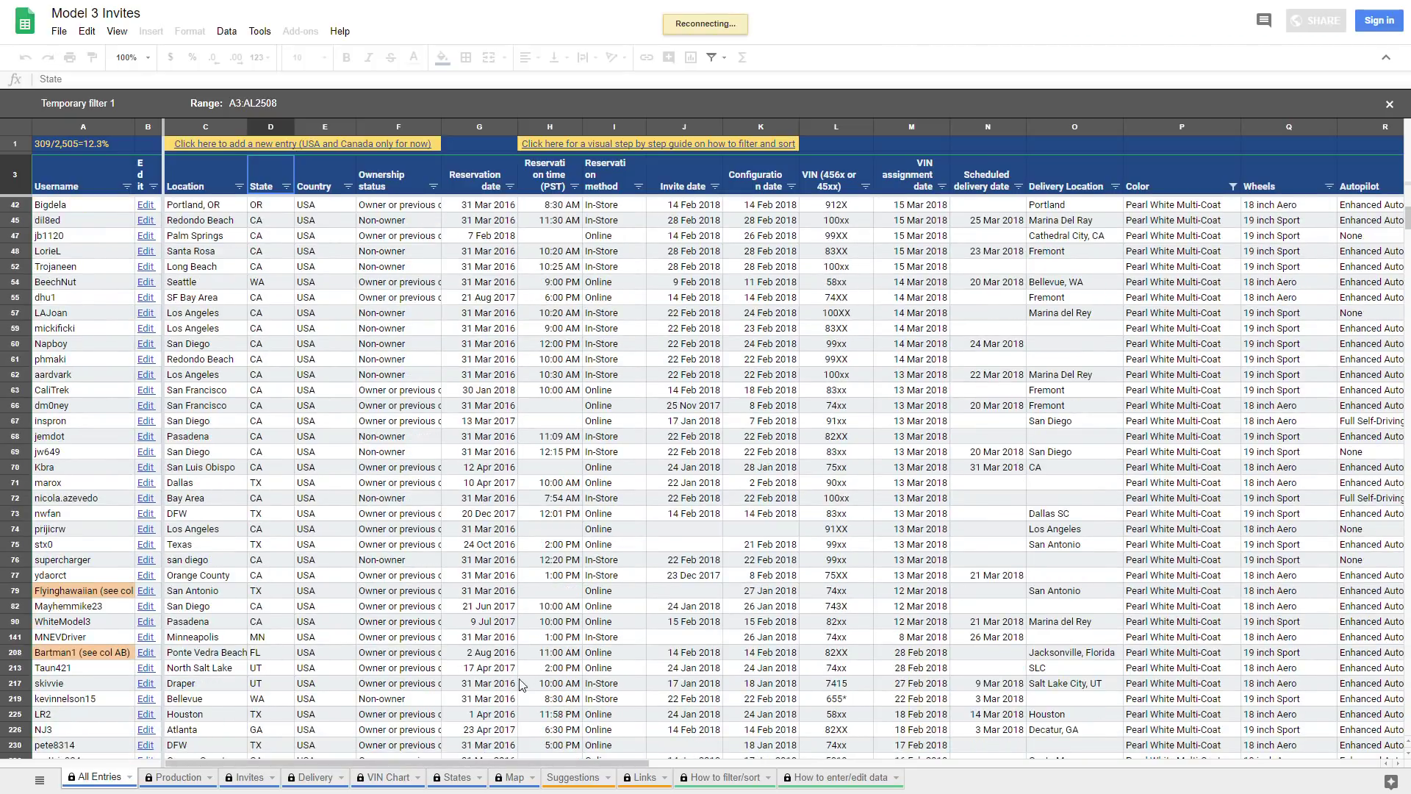
scroll(537, 683, "down", 1)
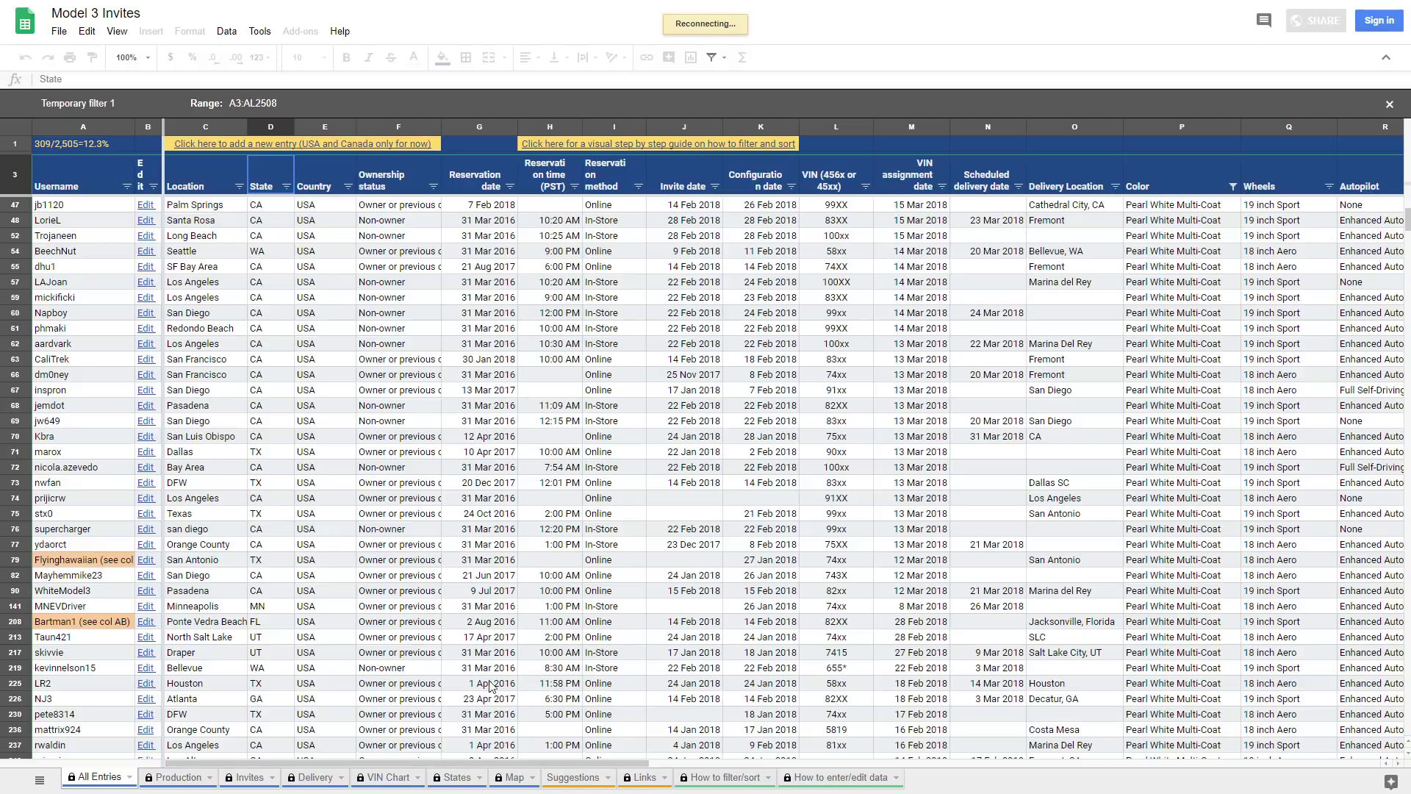
left_click(433, 187)
left_click(345, 344)
left_click(345, 384)
left_click(292, 463)
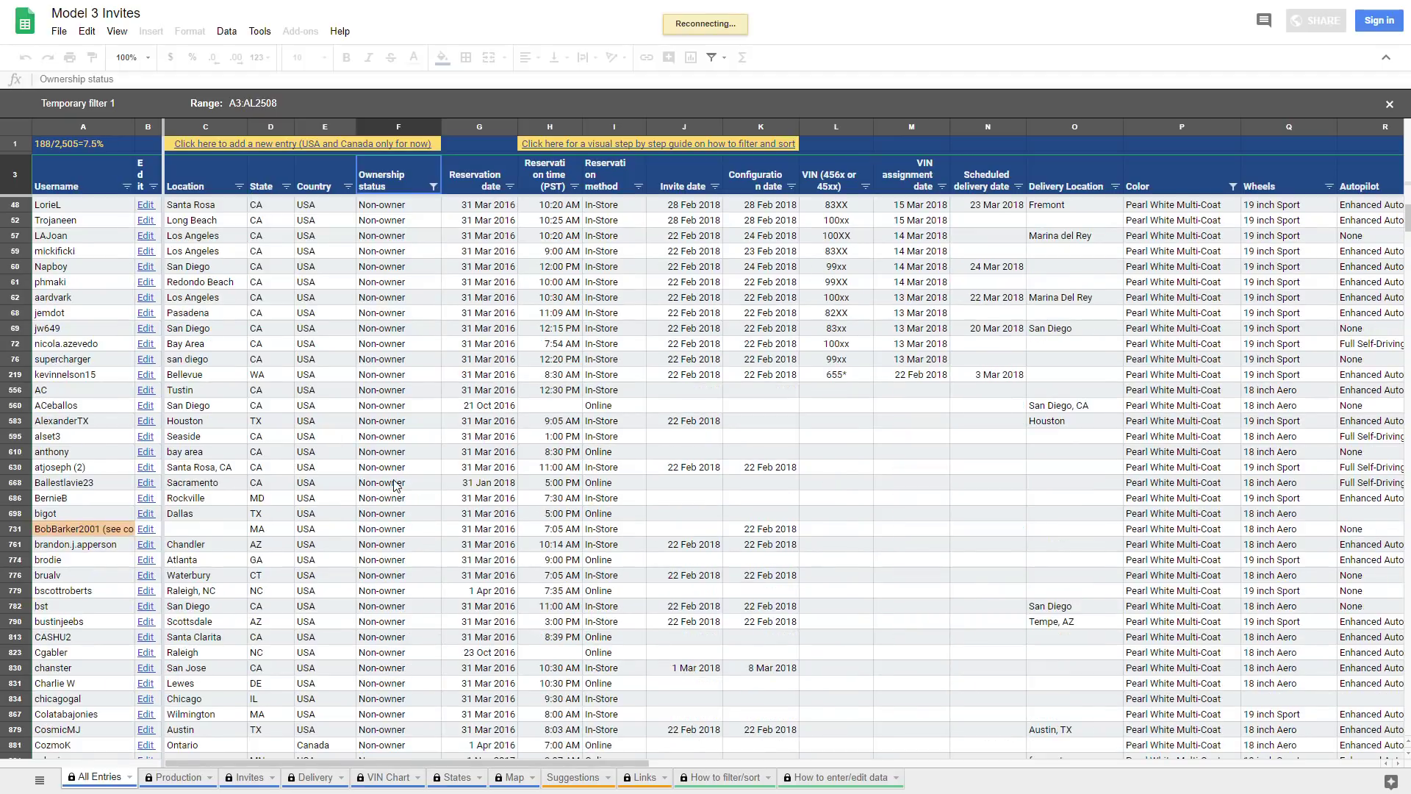
Step: Reset the Color filter to include all colors
scroll(399, 455, "up", 2)
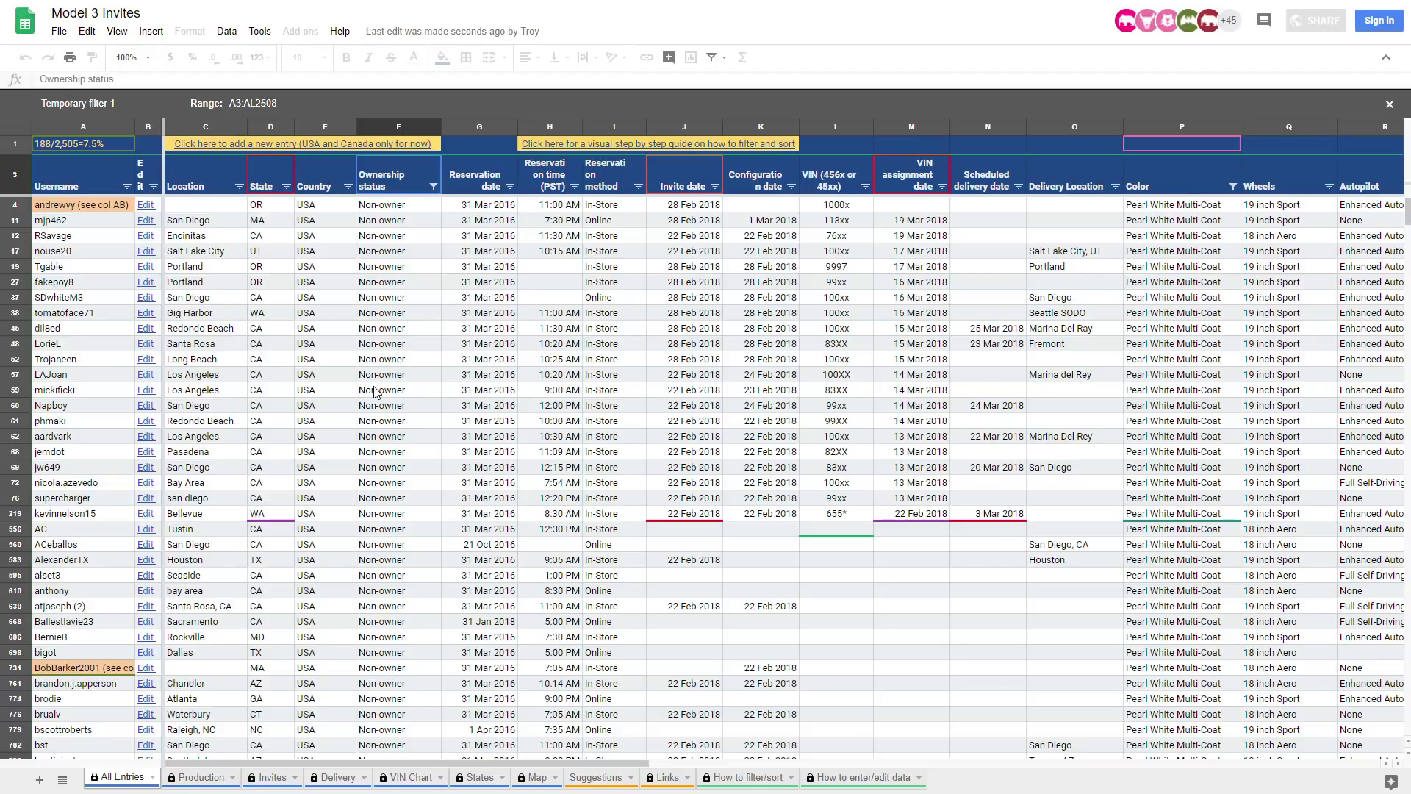
left_click(1232, 186)
left_click(1091, 298)
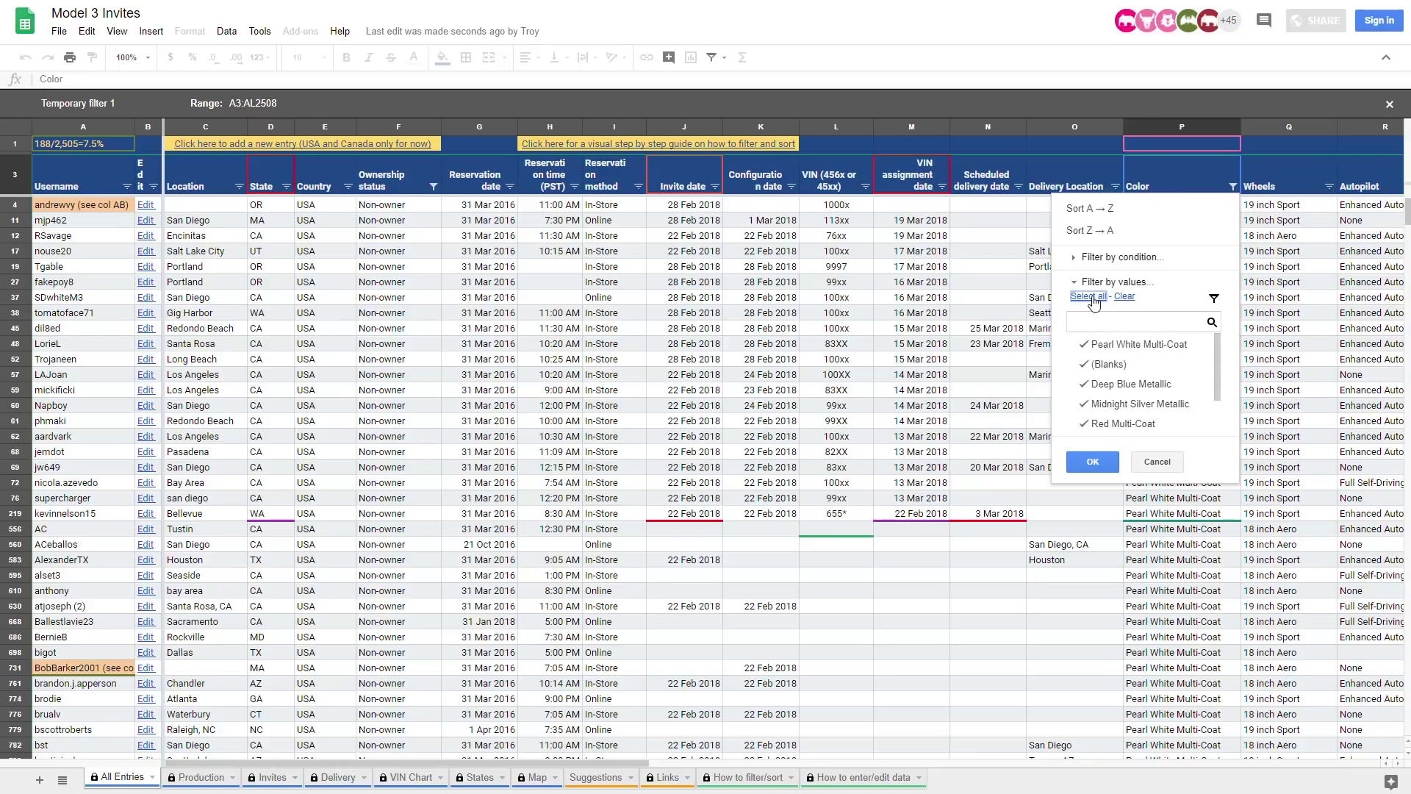
left_click(1094, 460)
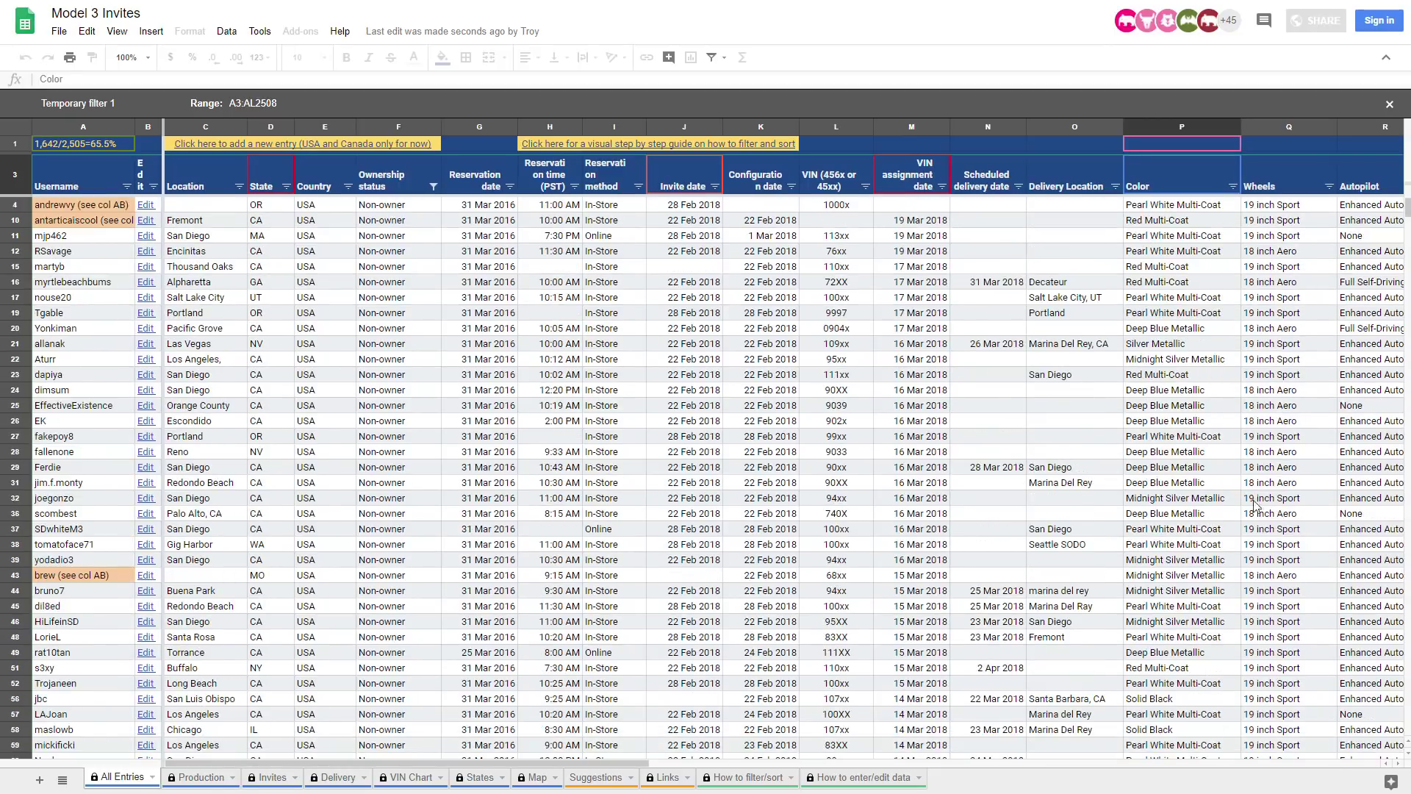
Step: Examine the delivery estimate, powertrain, interior, trim, battery and comment columns, and return to the first columns
left_click_drag(630, 766, 955, 791)
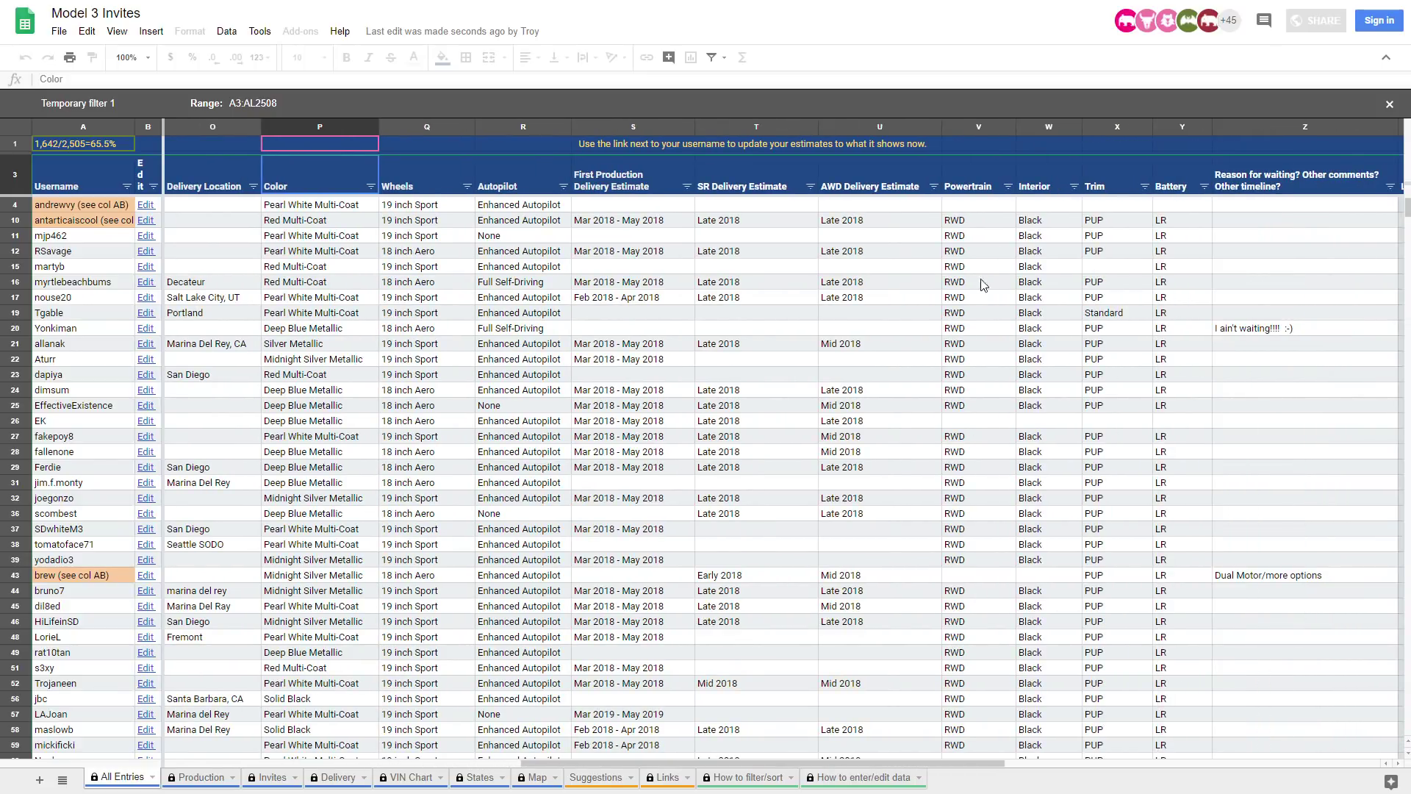
left_click_drag(889, 763, 535, 693)
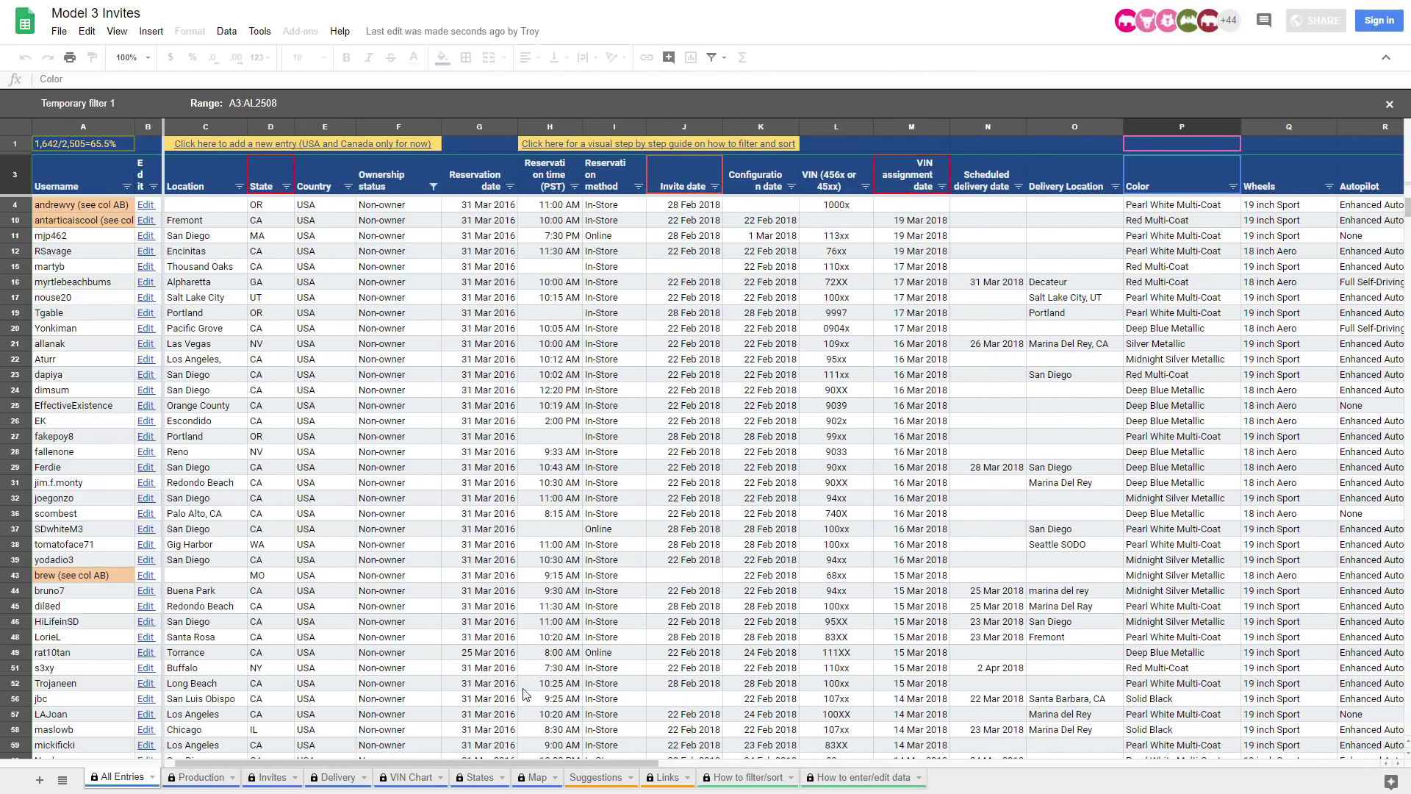
left_click(329, 563)
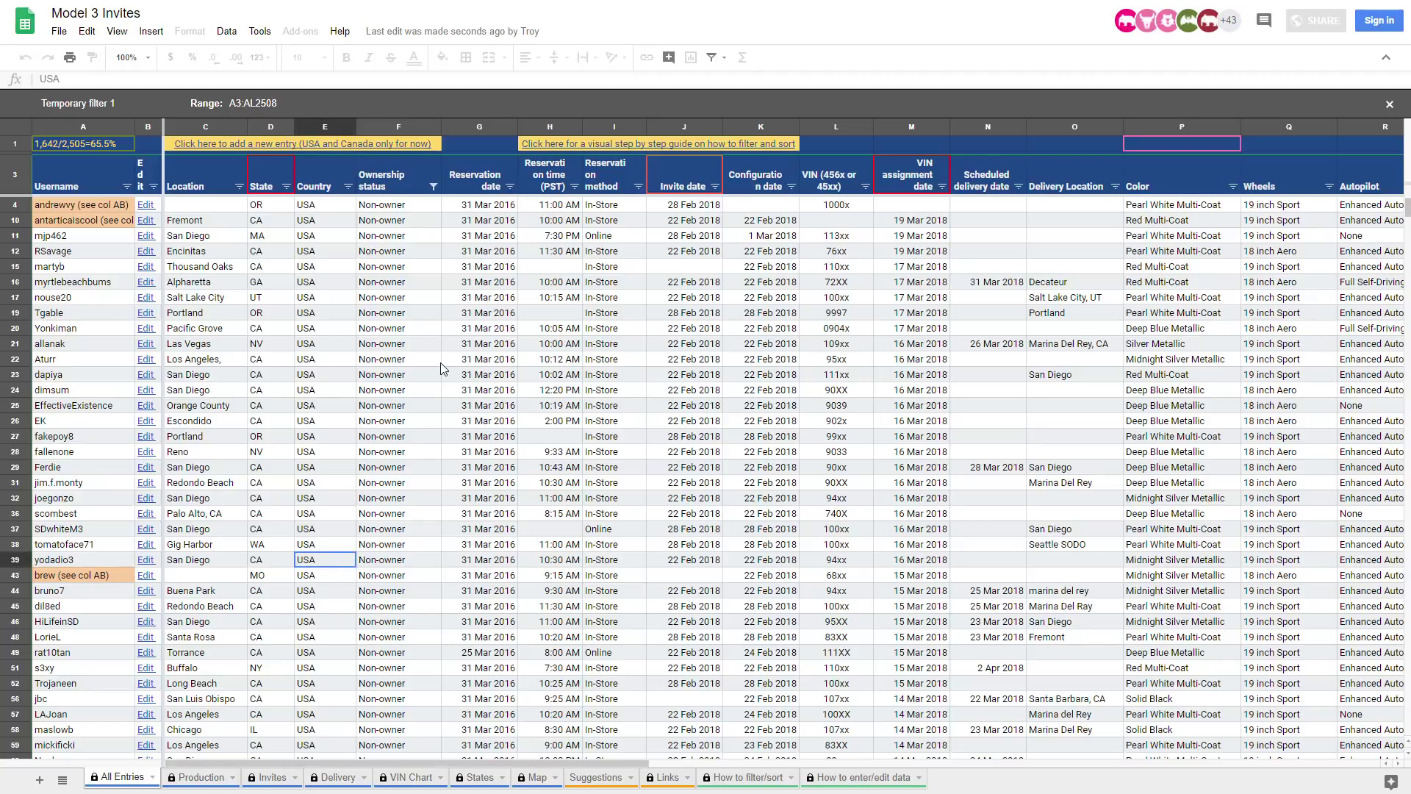
left_click(428, 390)
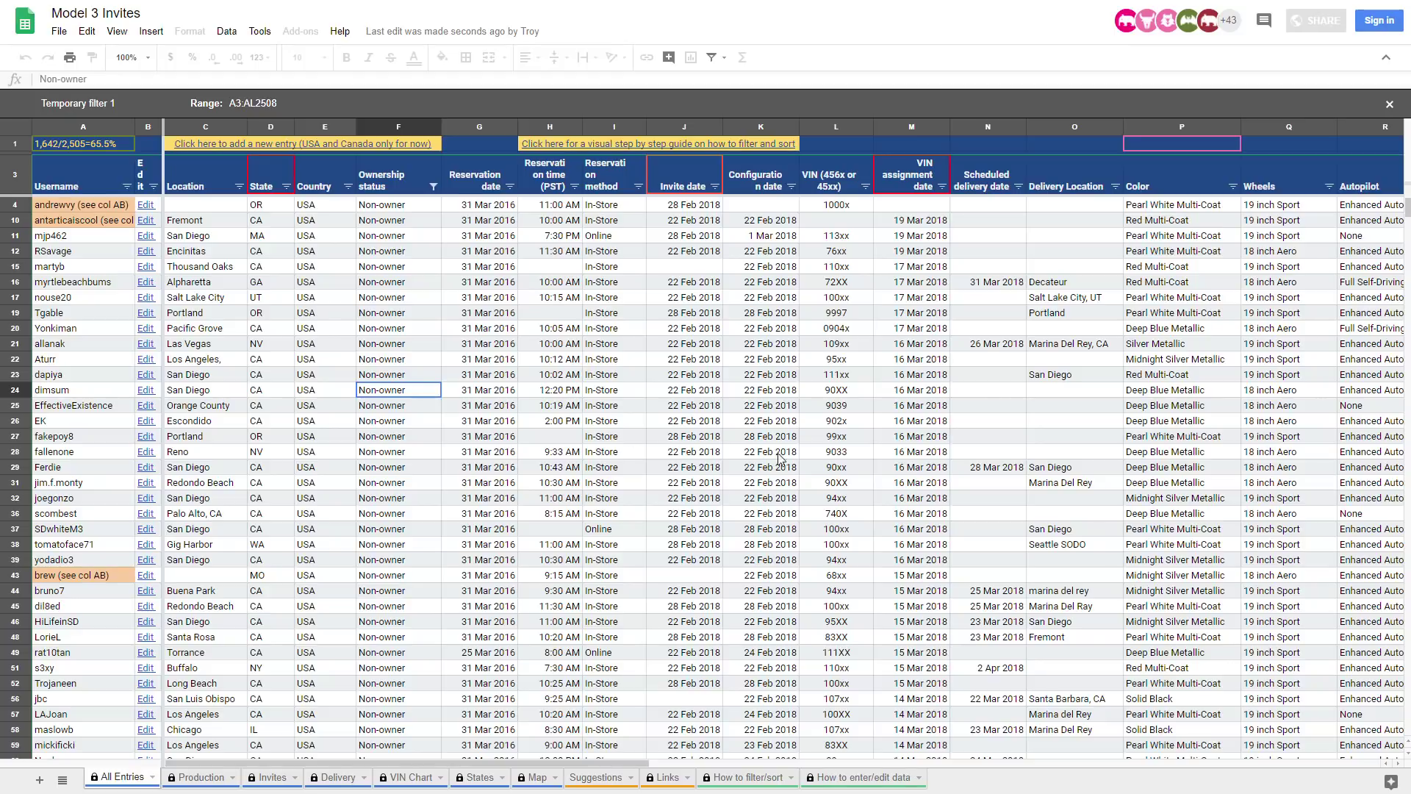
left_click(1075, 360)
left_click(1076, 393)
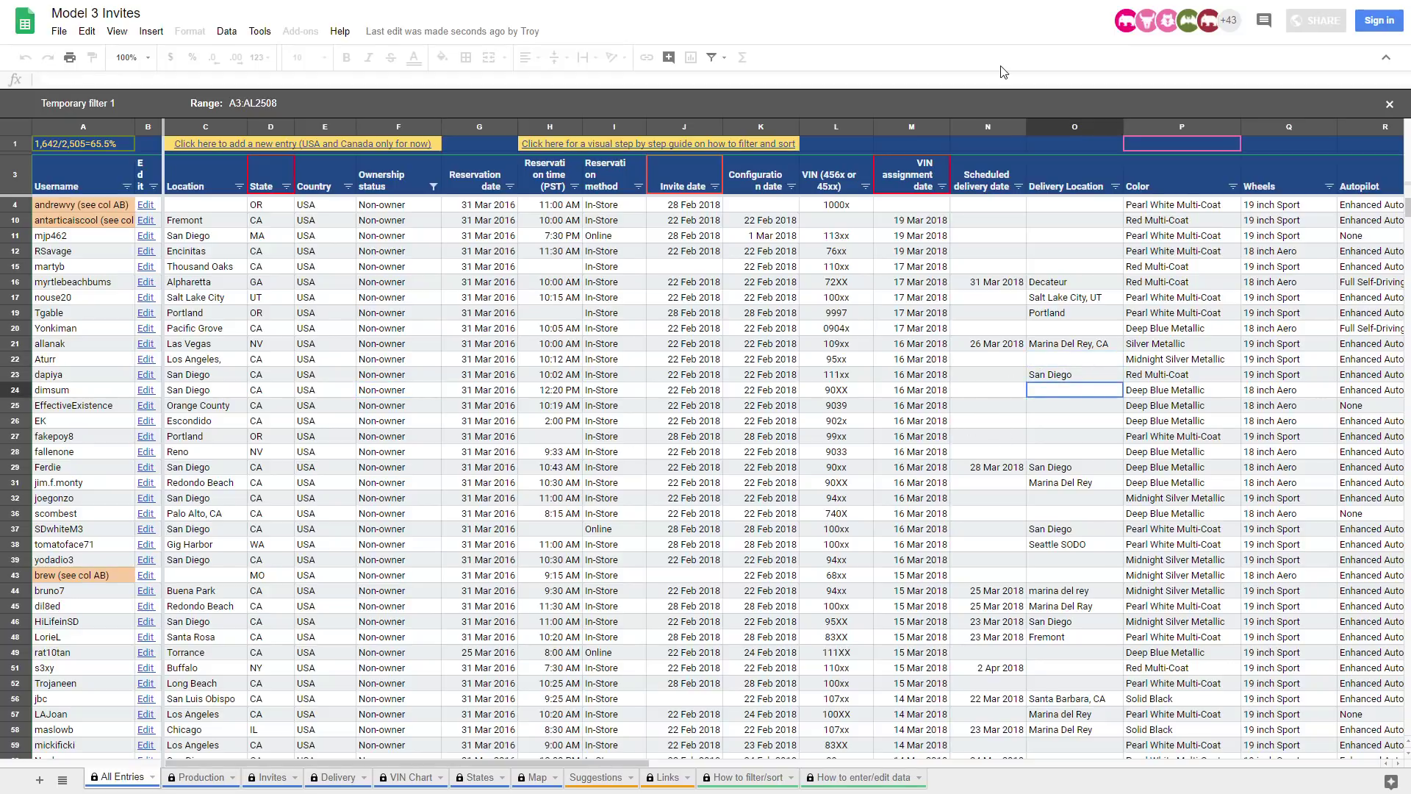